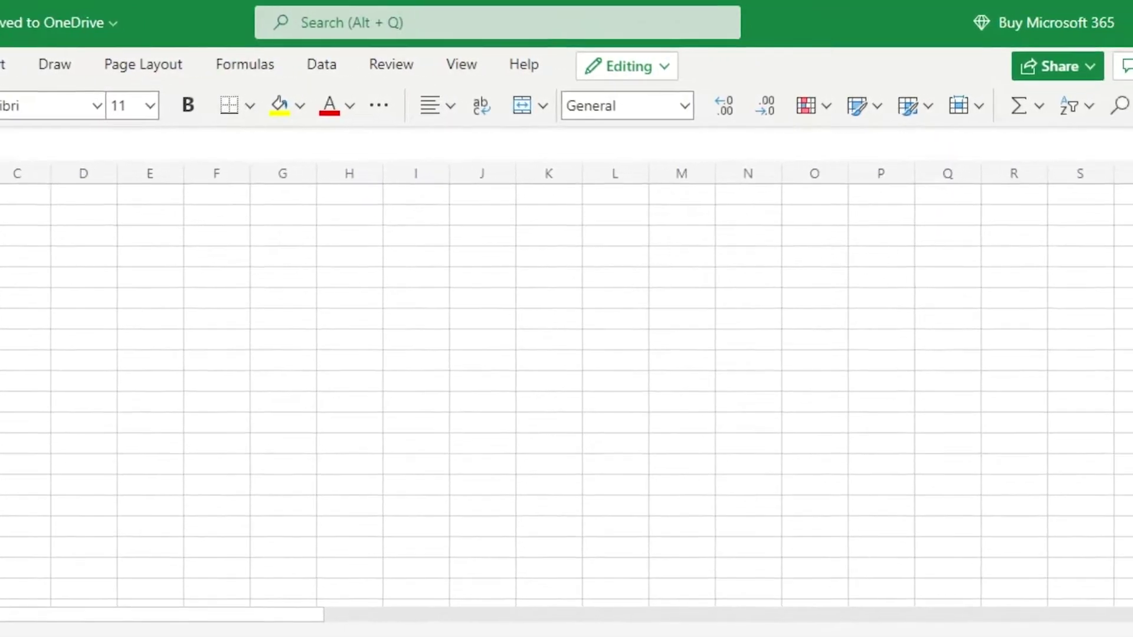
- Insert a new worksheet, Sheet2, into Book 1, then return to Sheet1
left_click(1082, 115)
mouse_move(1020, 191)
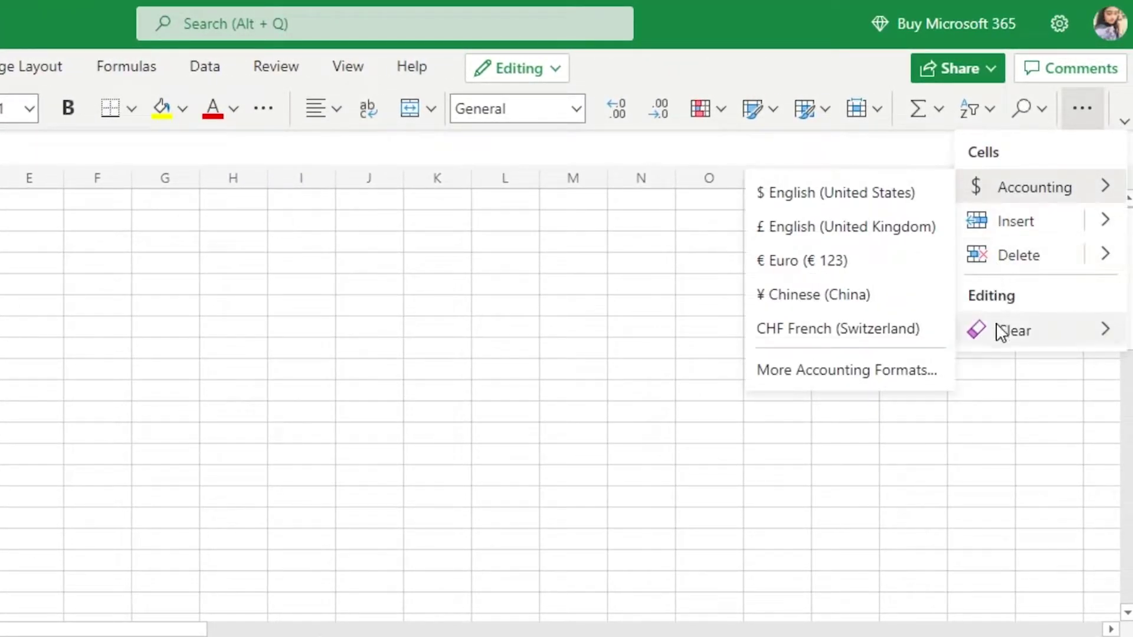
left_click(1104, 227)
left_click(765, 496)
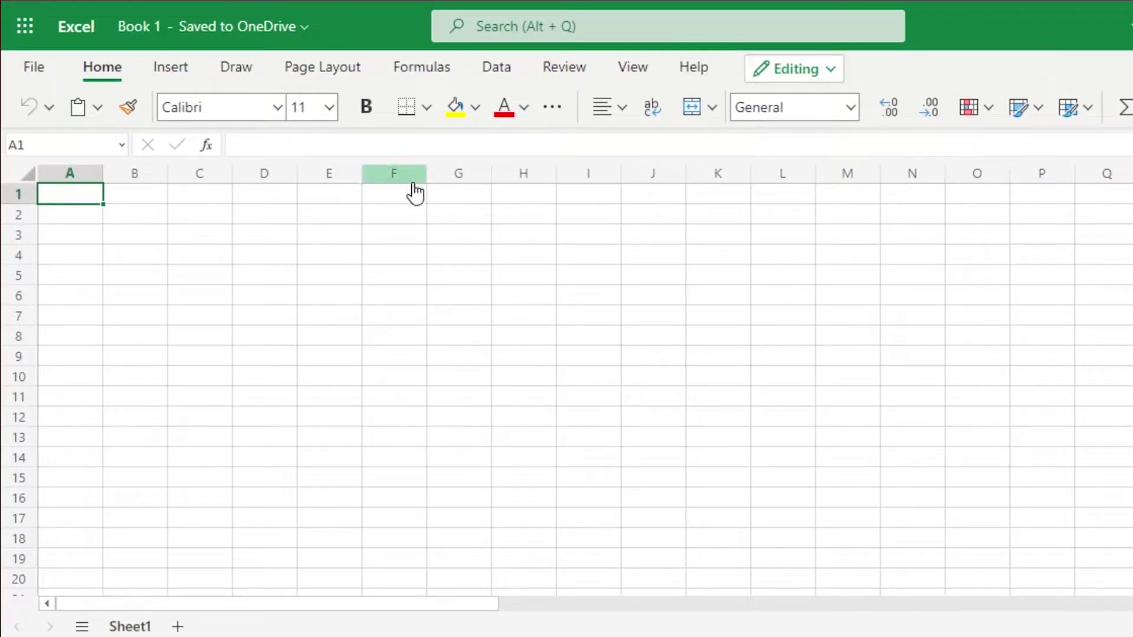
left_click(178, 627)
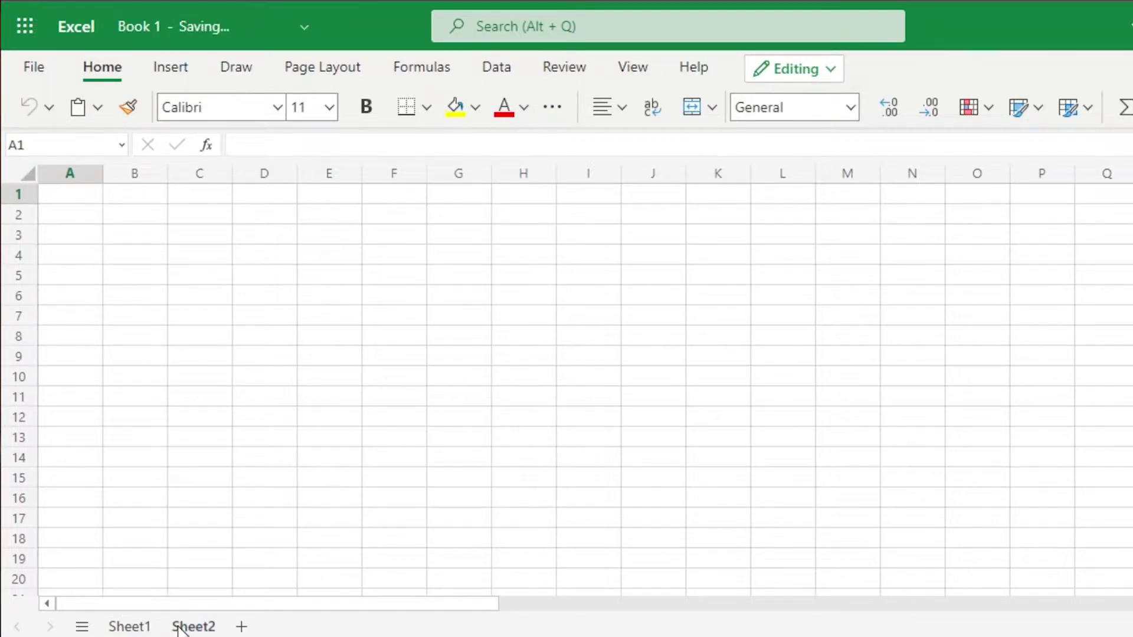
left_click(141, 629)
left_click(192, 625)
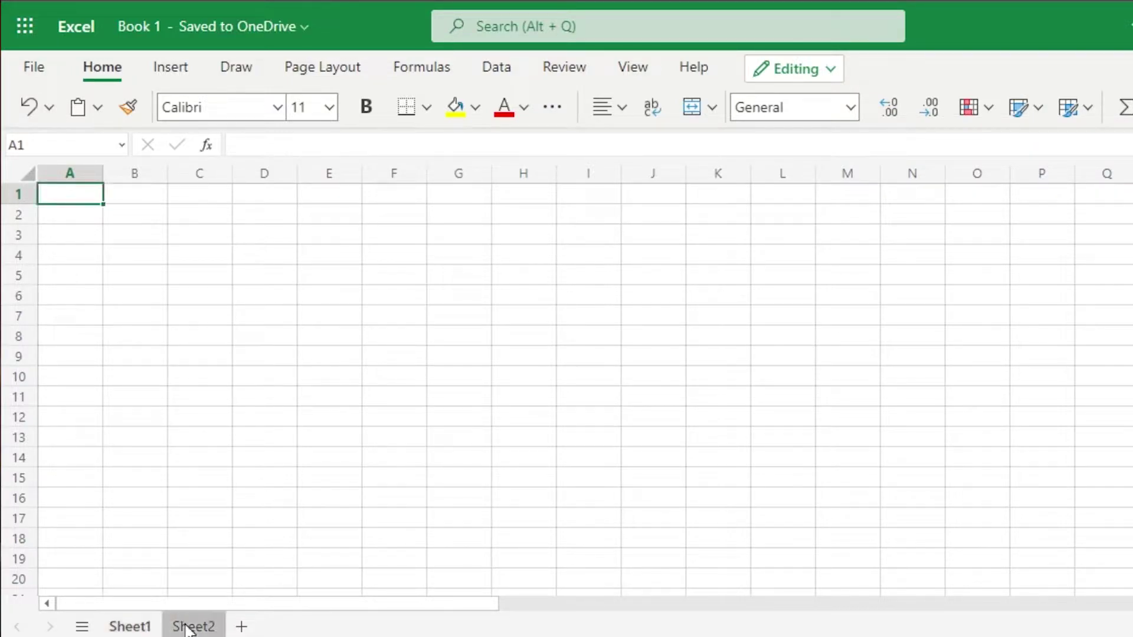
left_click(130, 630)
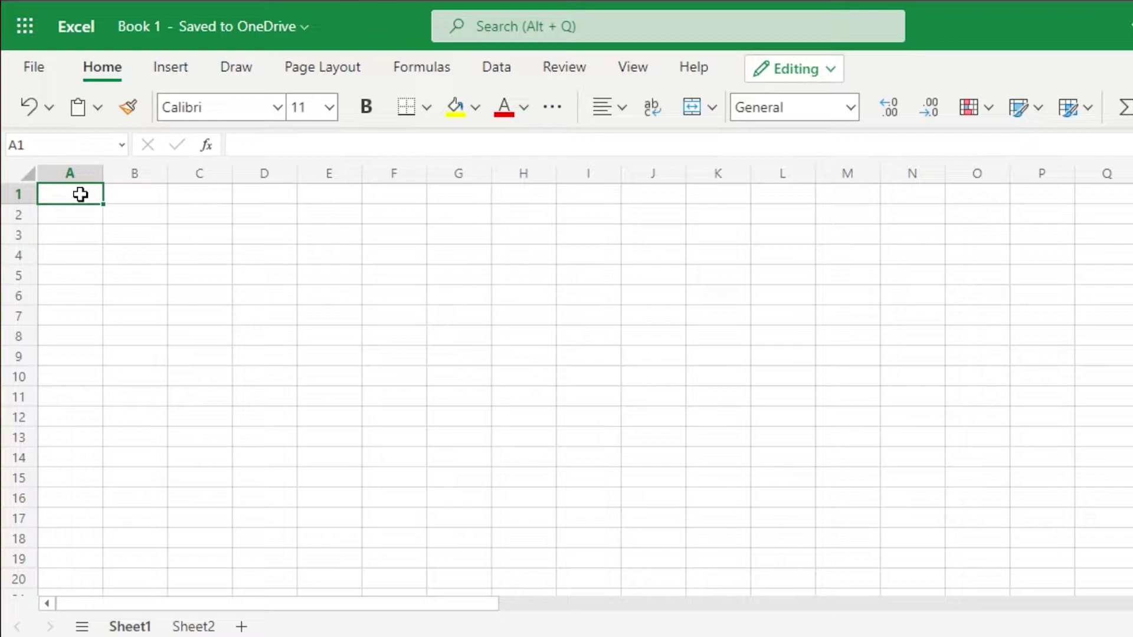
- Enter the Roll No. header in cell A1 of Sheet1
type("Ser")
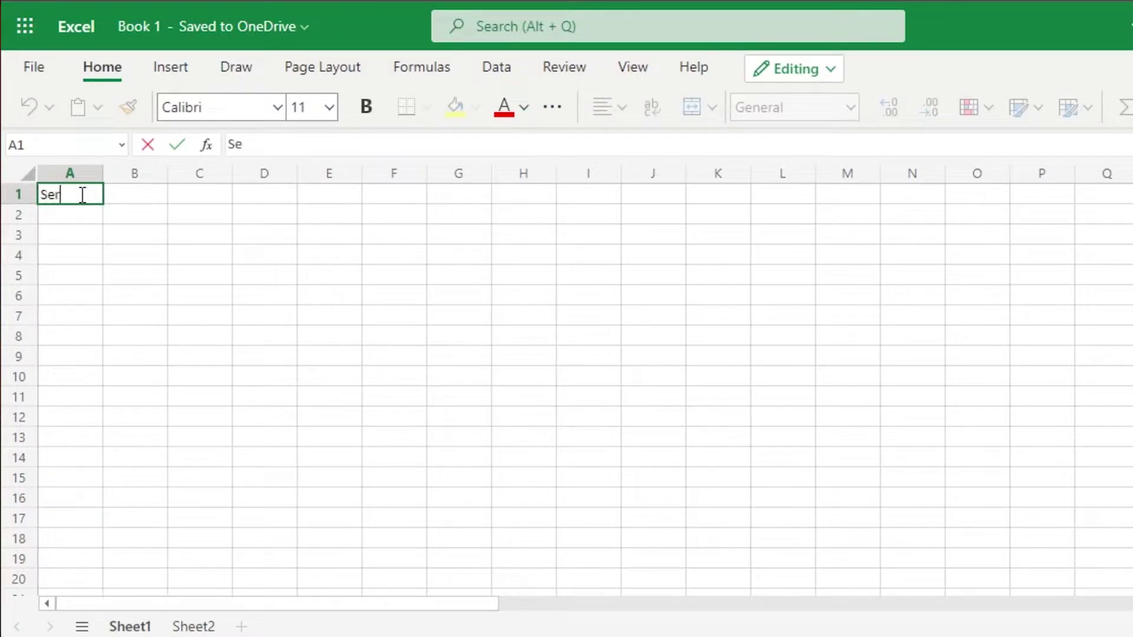
type("ial")
key("BackSpace")
key("BackSpace")
key("BackSpace")
type("No")
- On Sheet2, type Roll No. in A1 and number the rows below it 1, 2, 3, 4
left_click(177, 625)
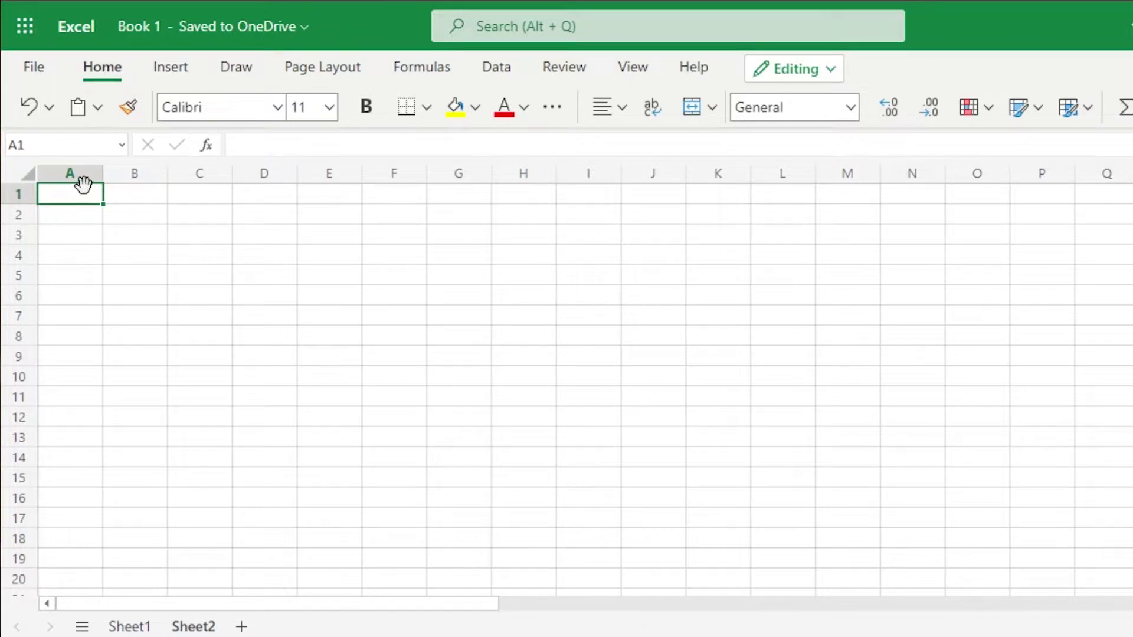
type("R")
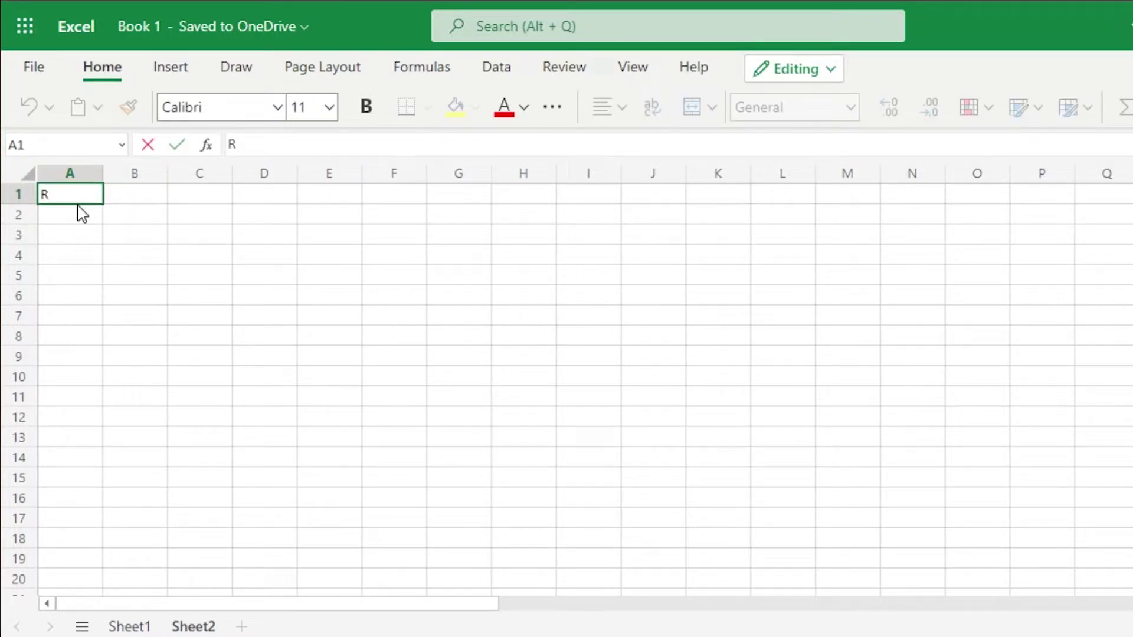
type("oll No.")
left_click(80, 219)
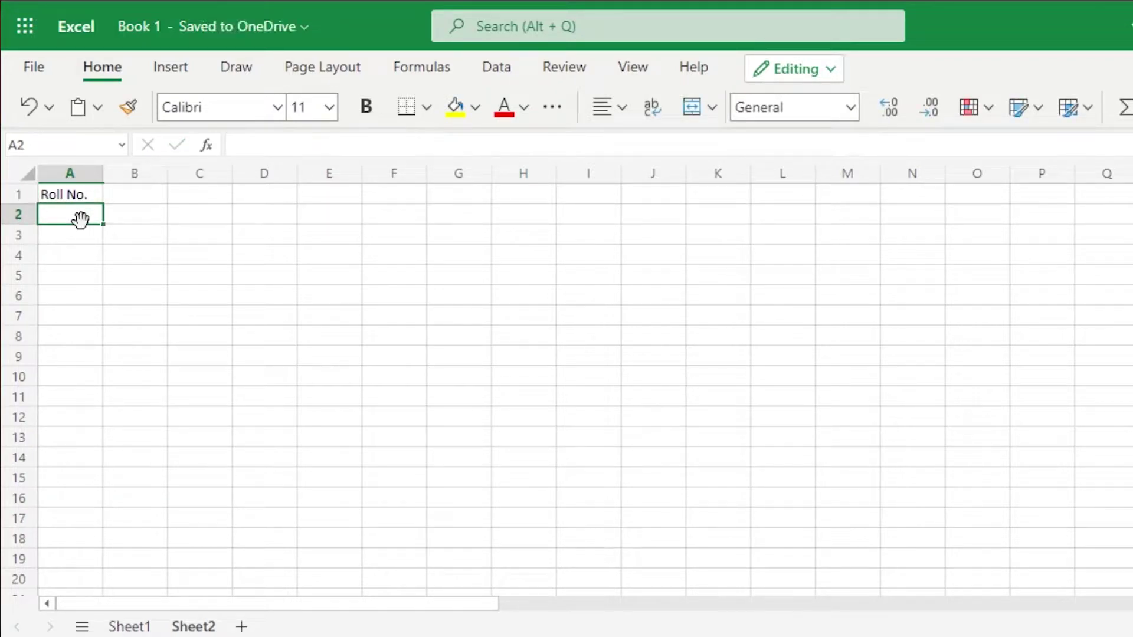
type("1")
left_click(75, 240)
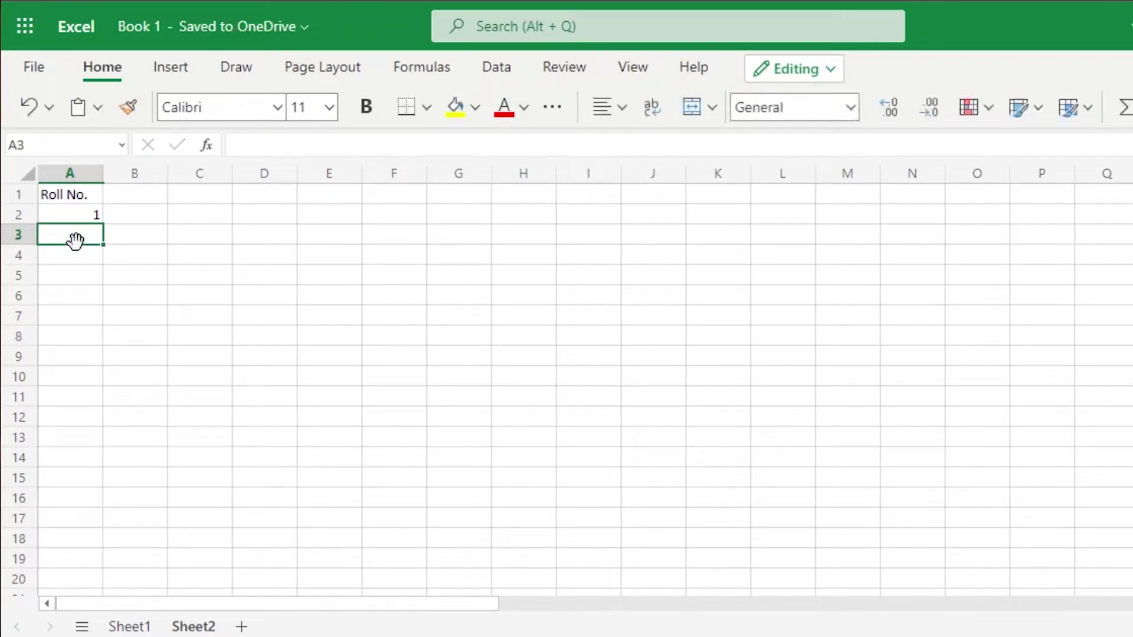
type("2")
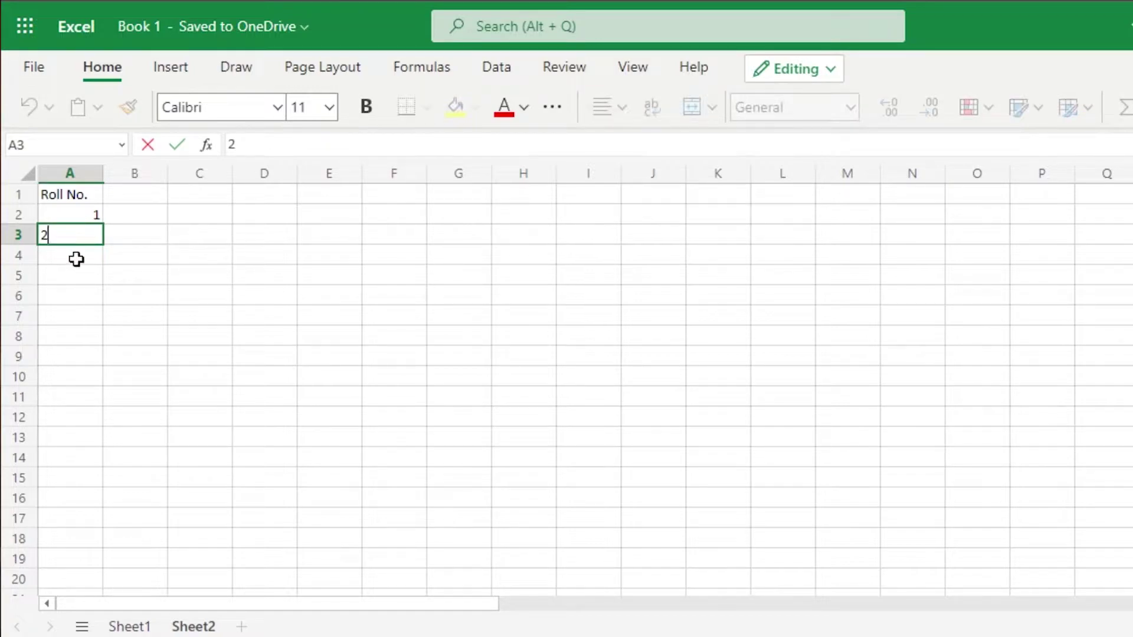
left_click(77, 258)
type("3")
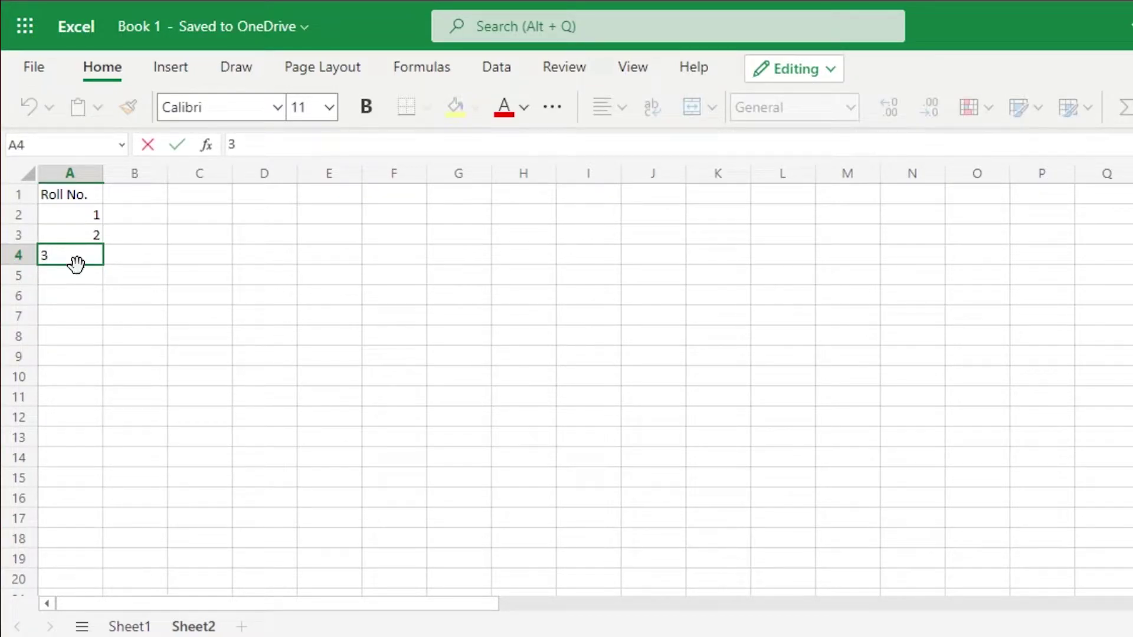
left_click(79, 272)
type("4")
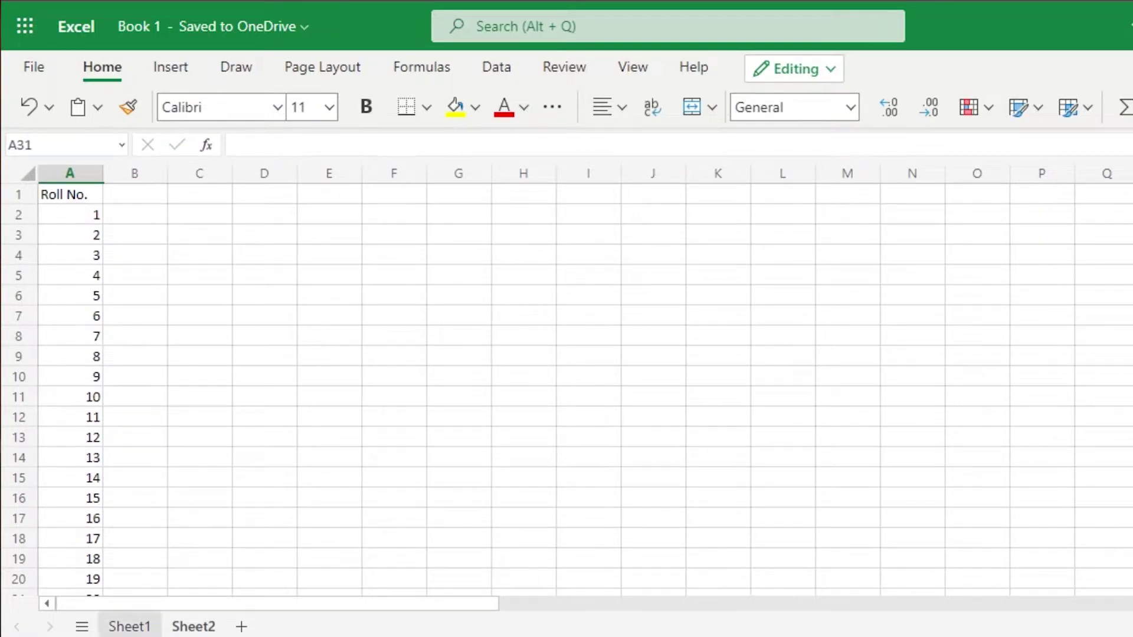
- Type the Days header into cell C1 of Sheet1
left_click(129, 627)
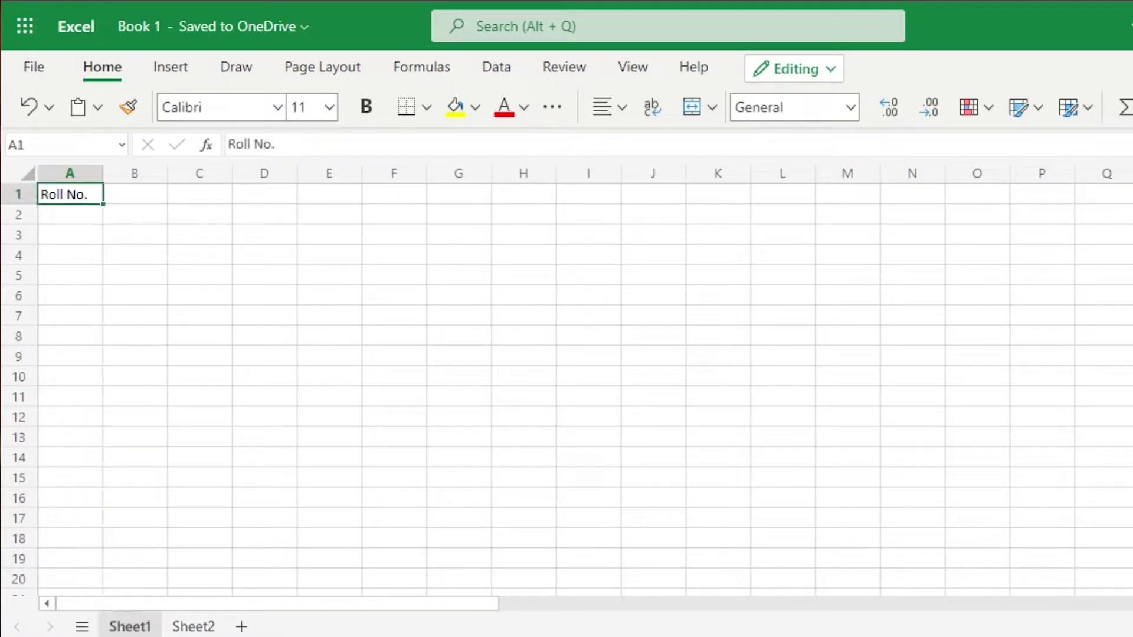
left_click(180, 200)
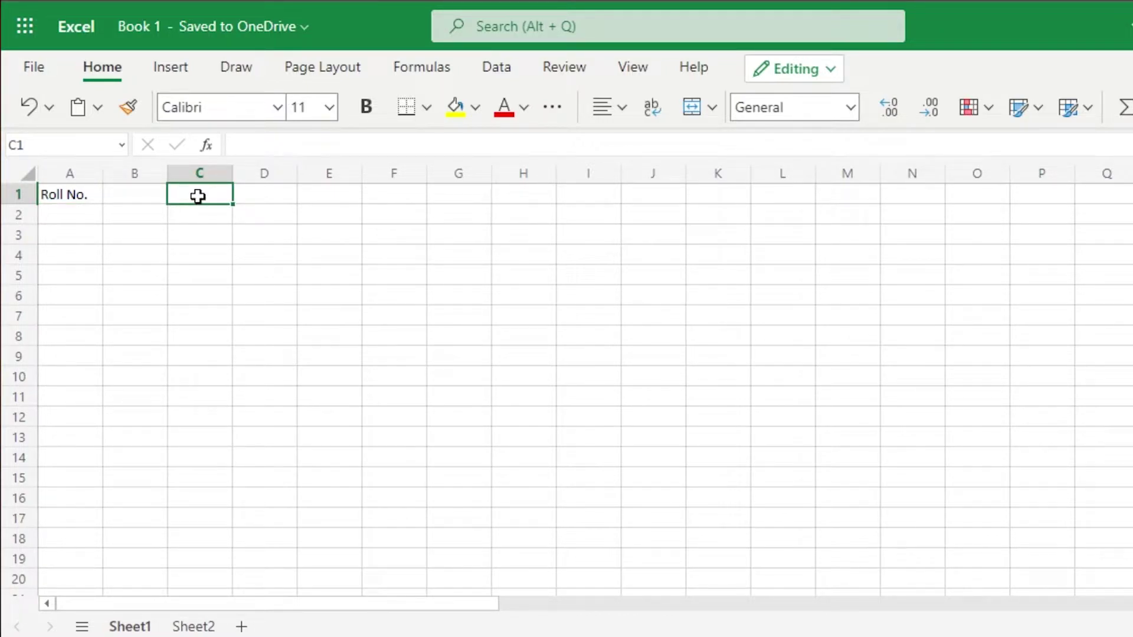
type("D")
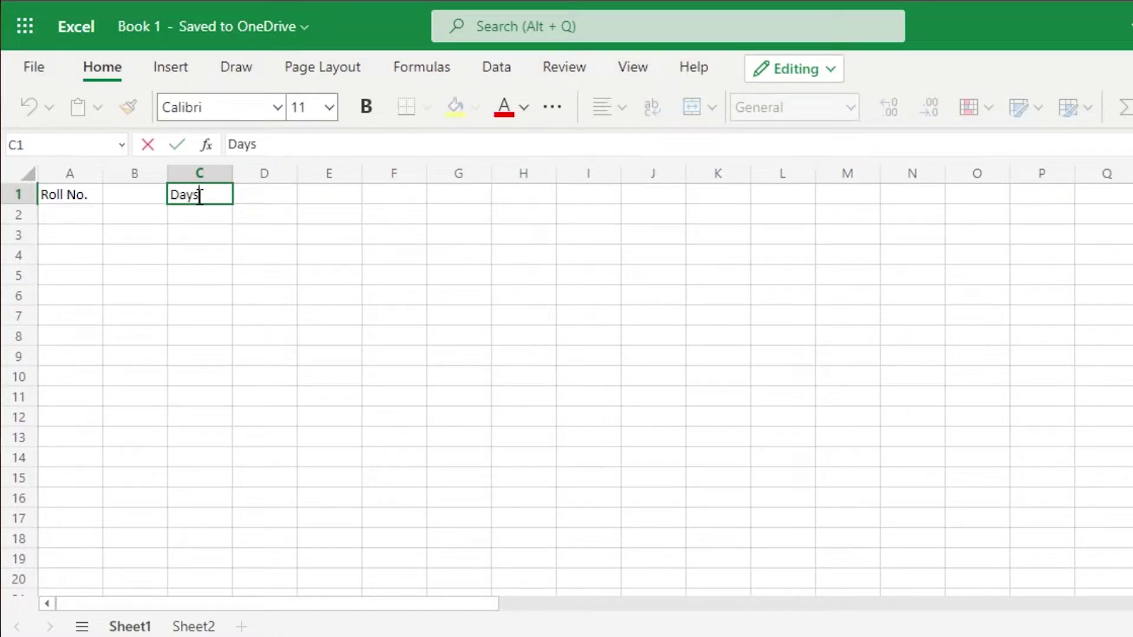
type("ays")
- On Sheet2, enter Days in C1 and Monday in C2
left_click(194, 625)
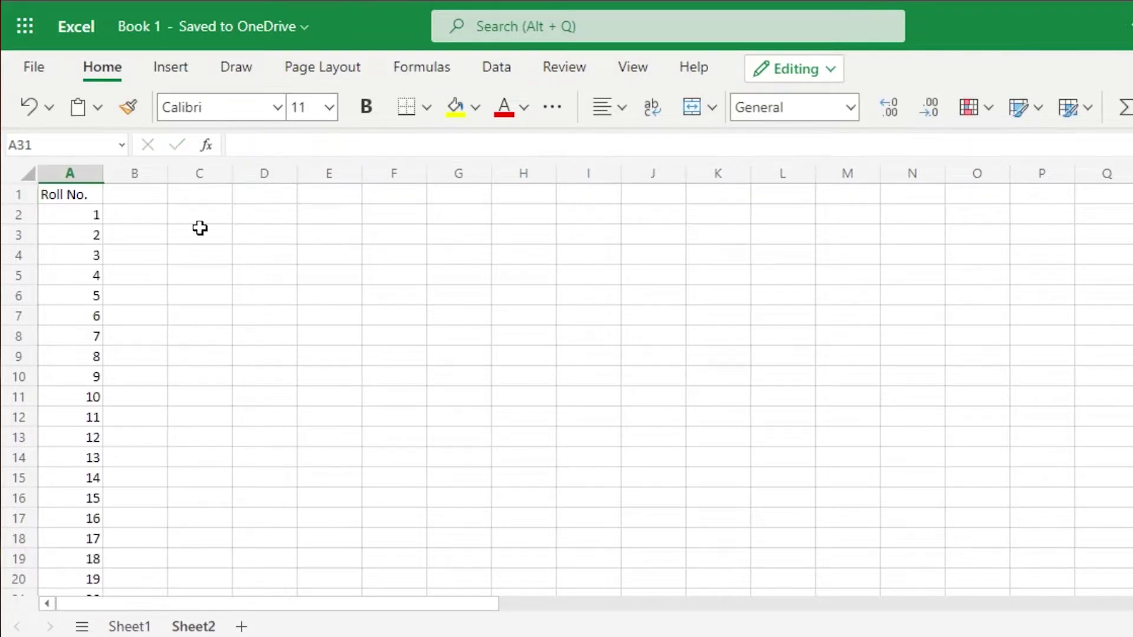
left_click(202, 218)
left_click(201, 194)
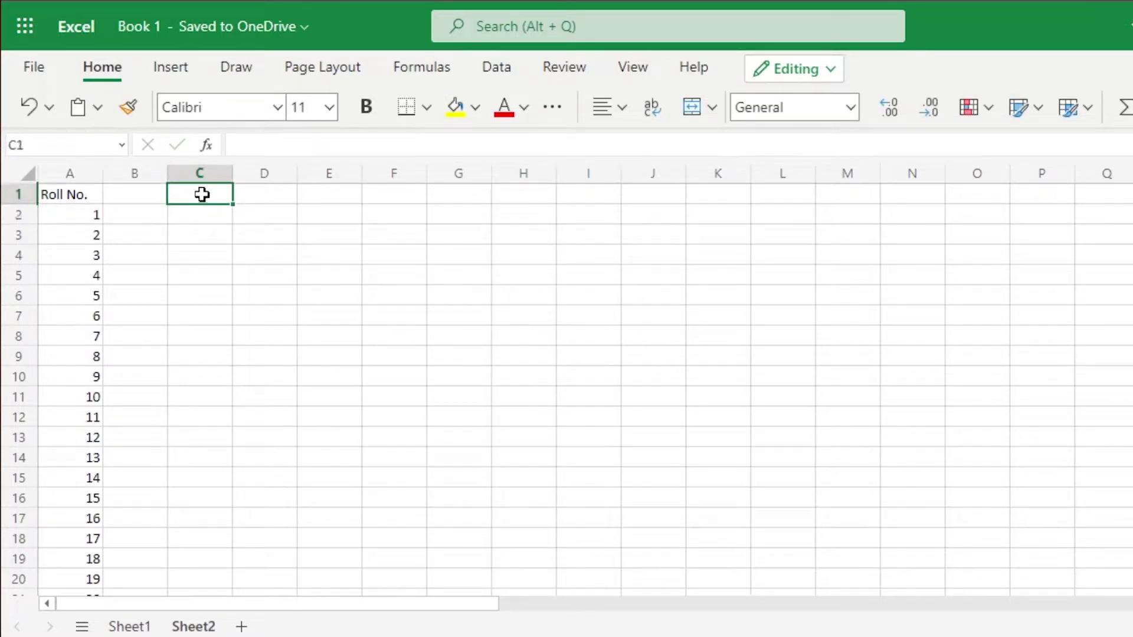
type("Days")
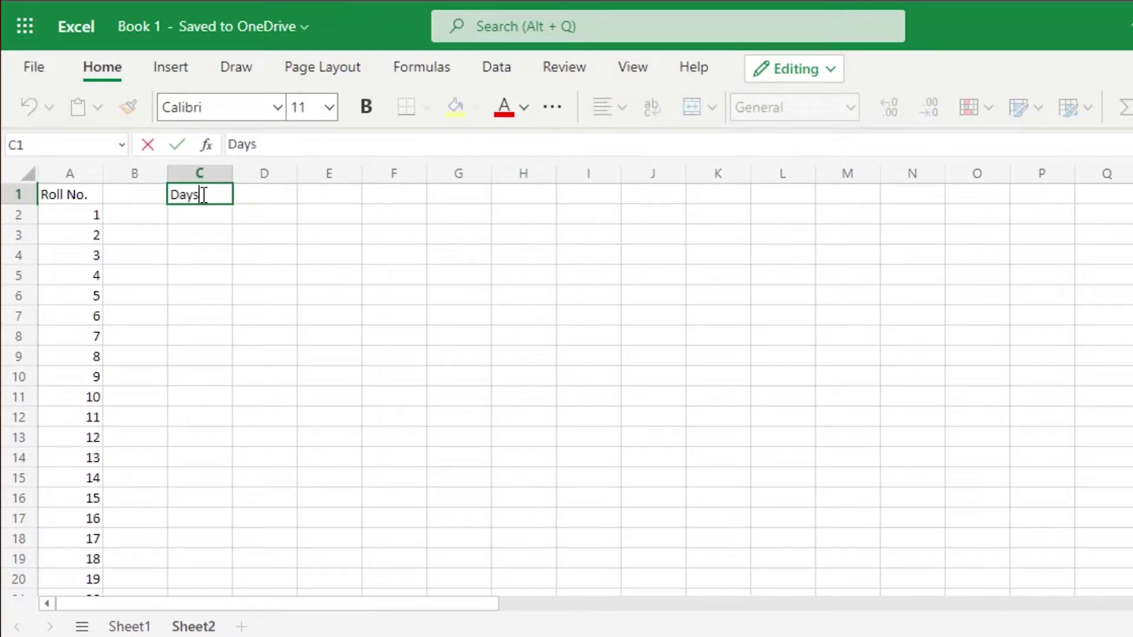
left_click(202, 219)
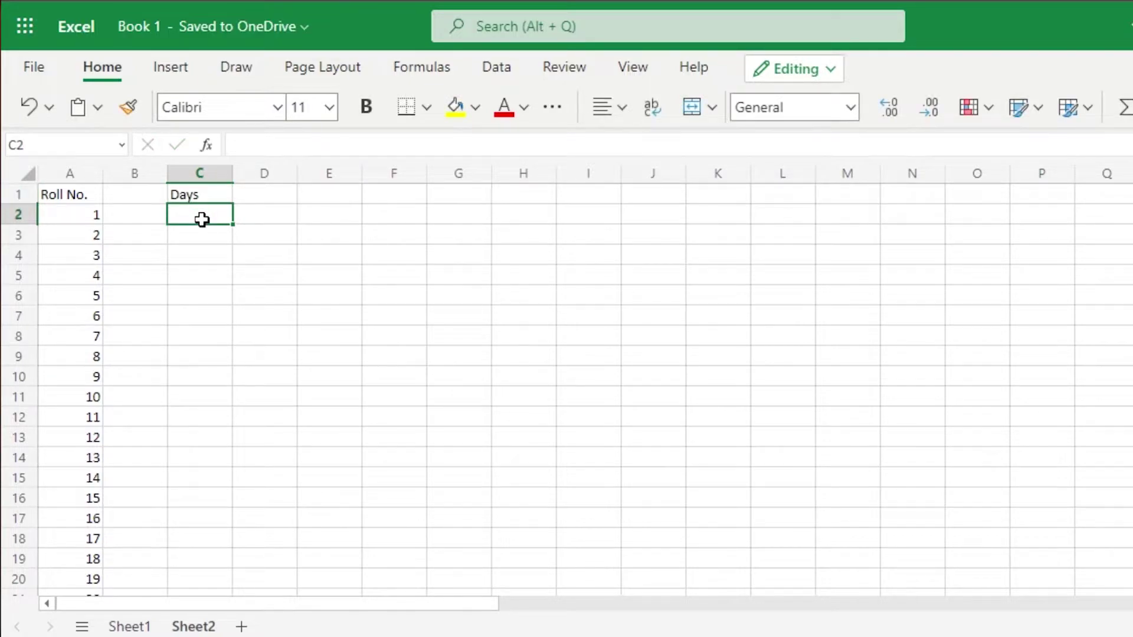
type("Minday")
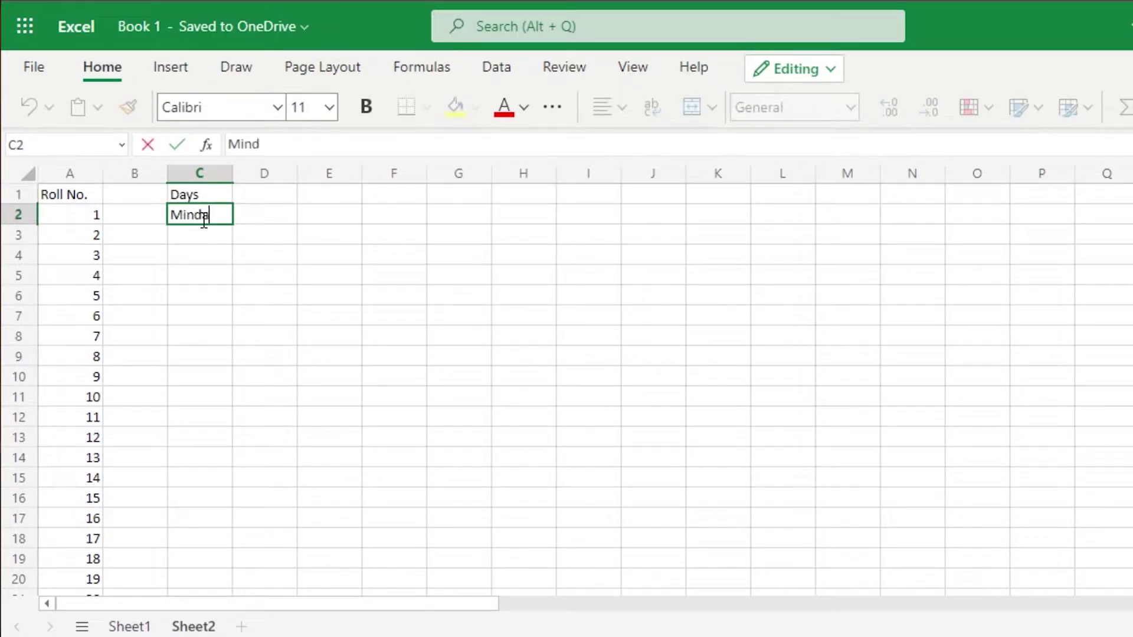
key("BackSpace")
key("BackSpace")
key("BackSpace")
key("BackSpace")
type("onday")
- Continue the weekday list in column C with Tuesday through saturday, then sunday
left_click(195, 234)
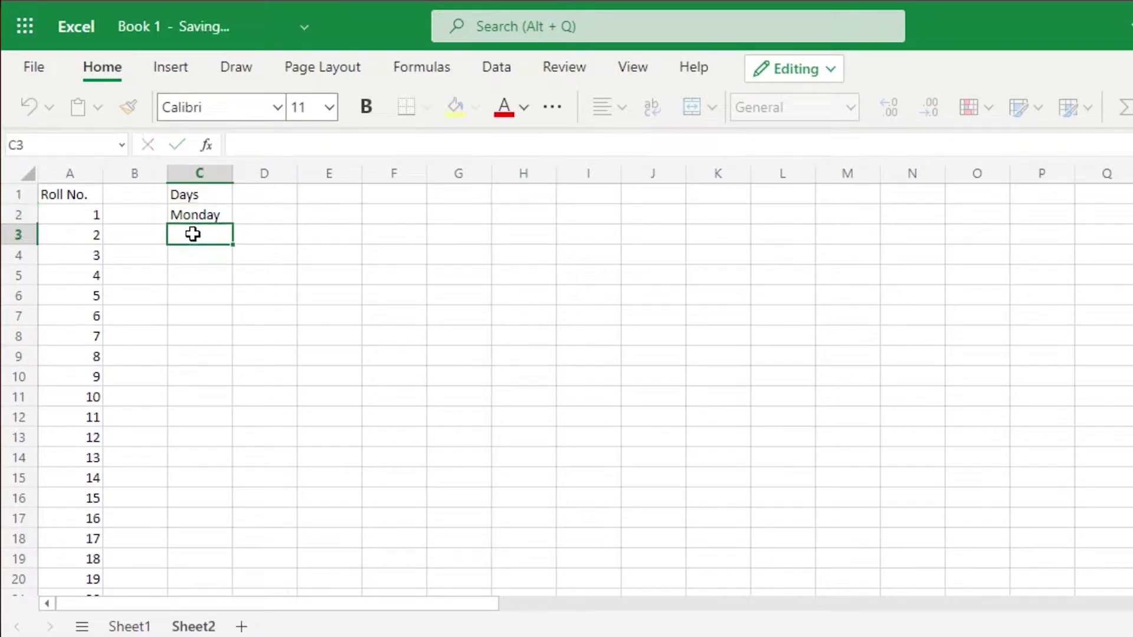
type("Tuesday")
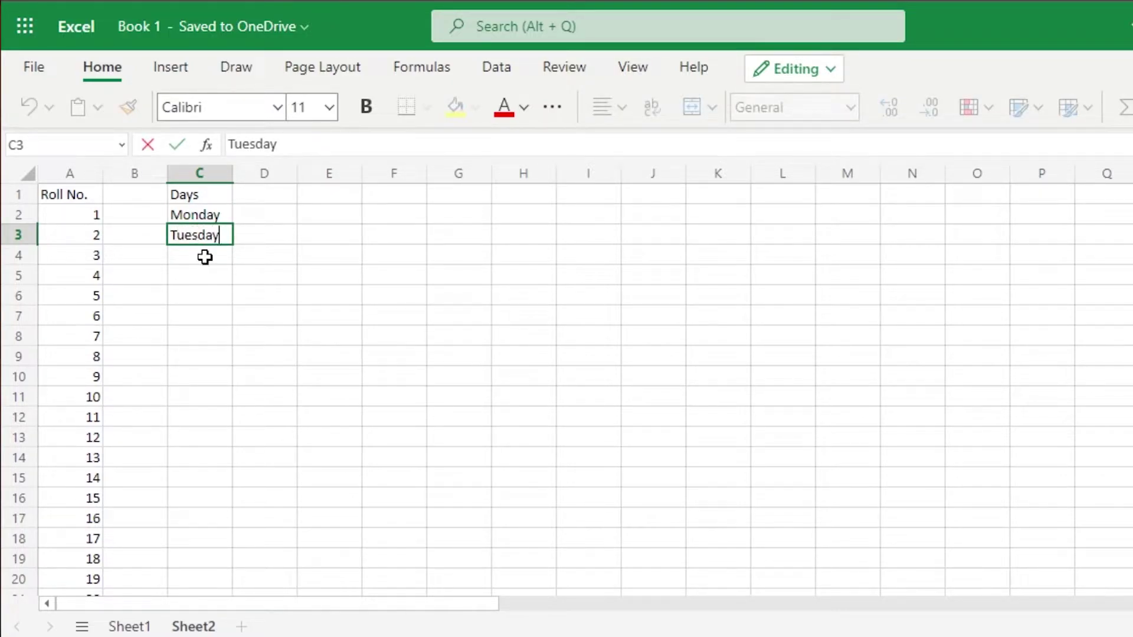
left_click(204, 256)
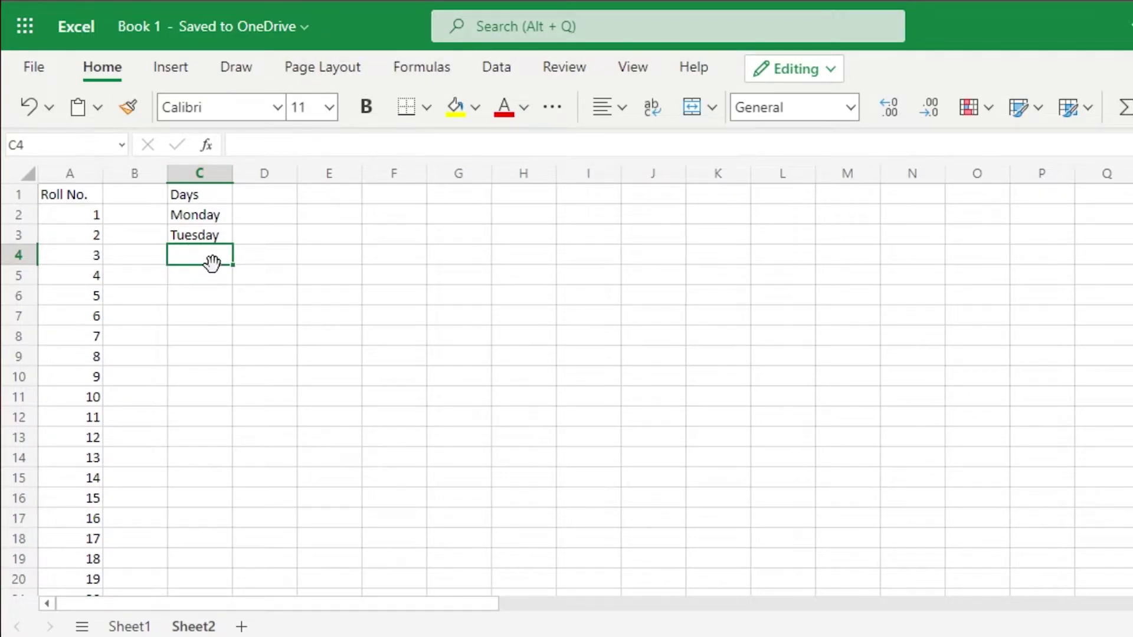
type("Wedn")
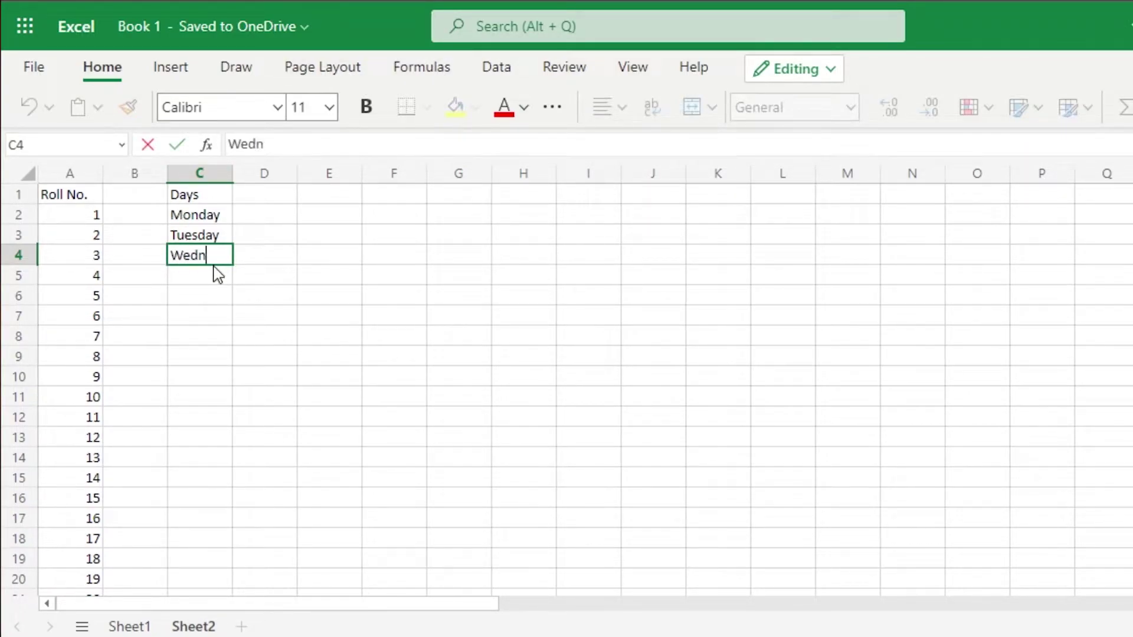
type("esday")
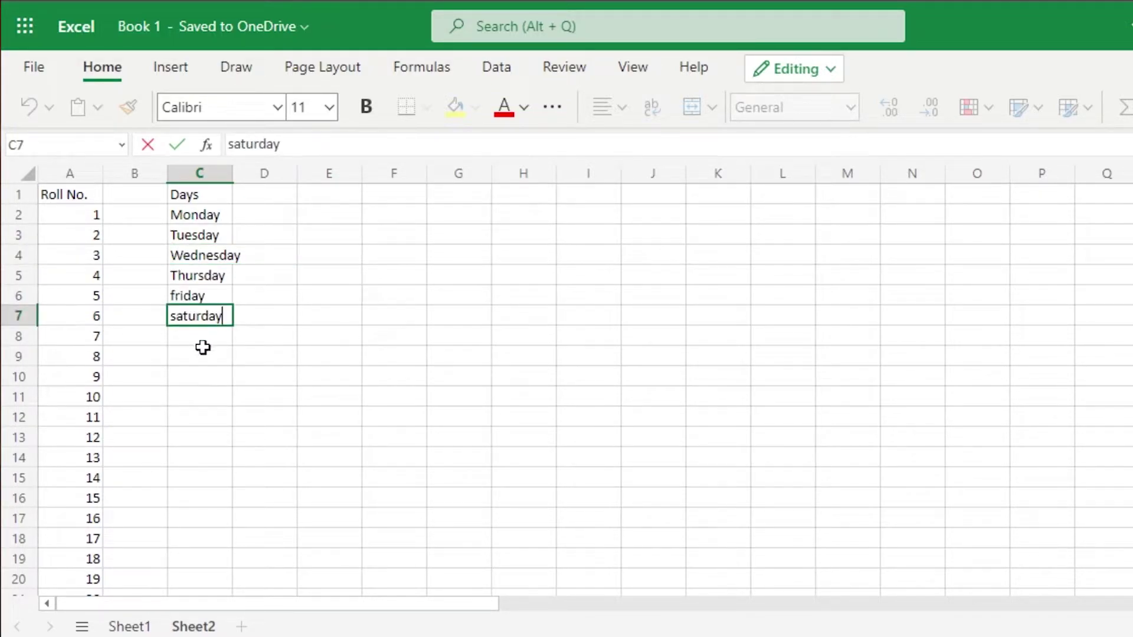
left_click(202, 336)
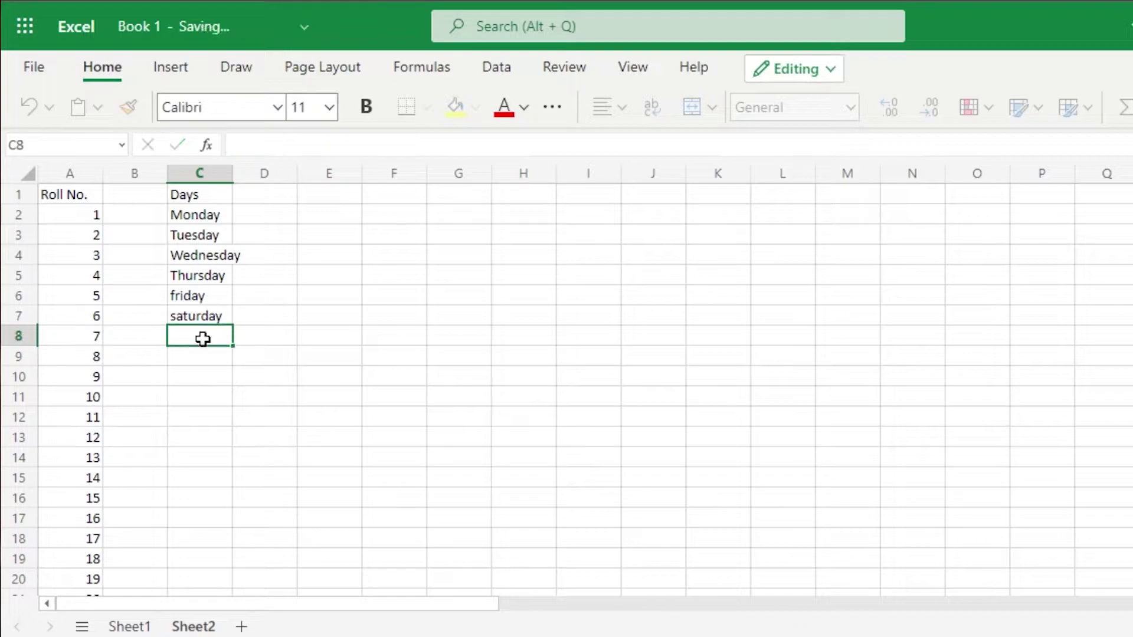
type("sunday")
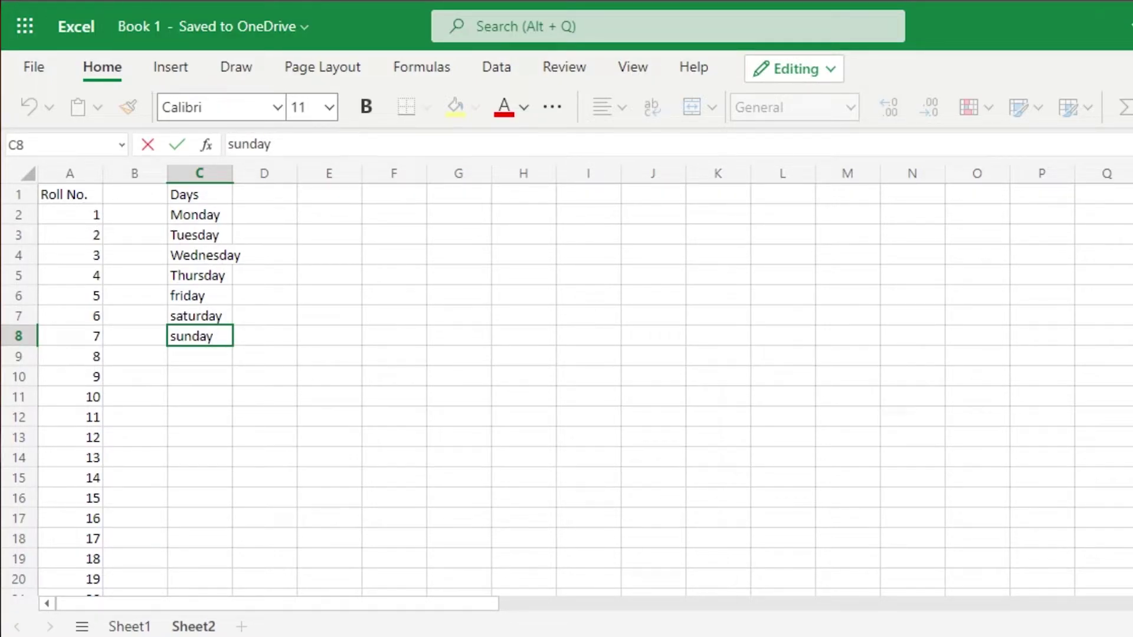
left_click(144, 626)
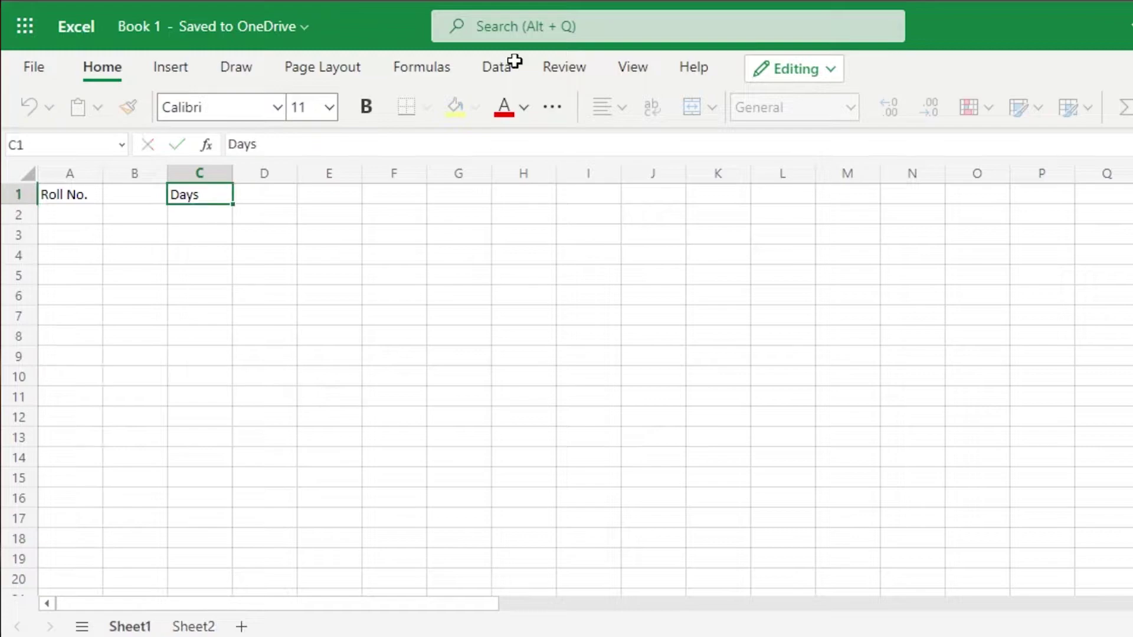
left_click(56, 194)
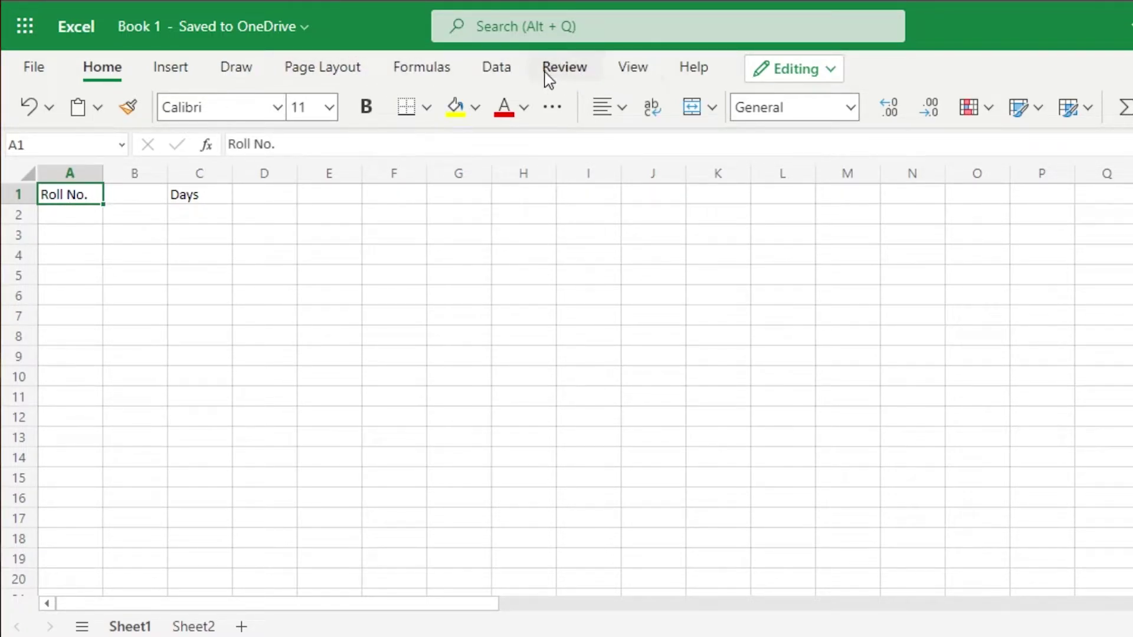
left_click(511, 71)
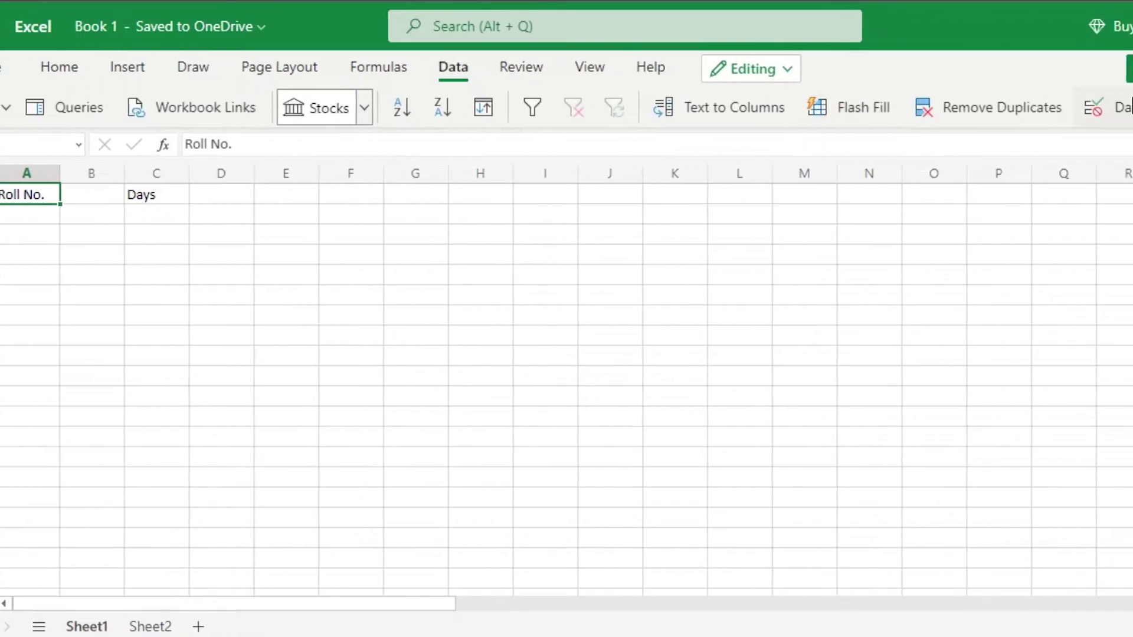
left_click(1124, 108)
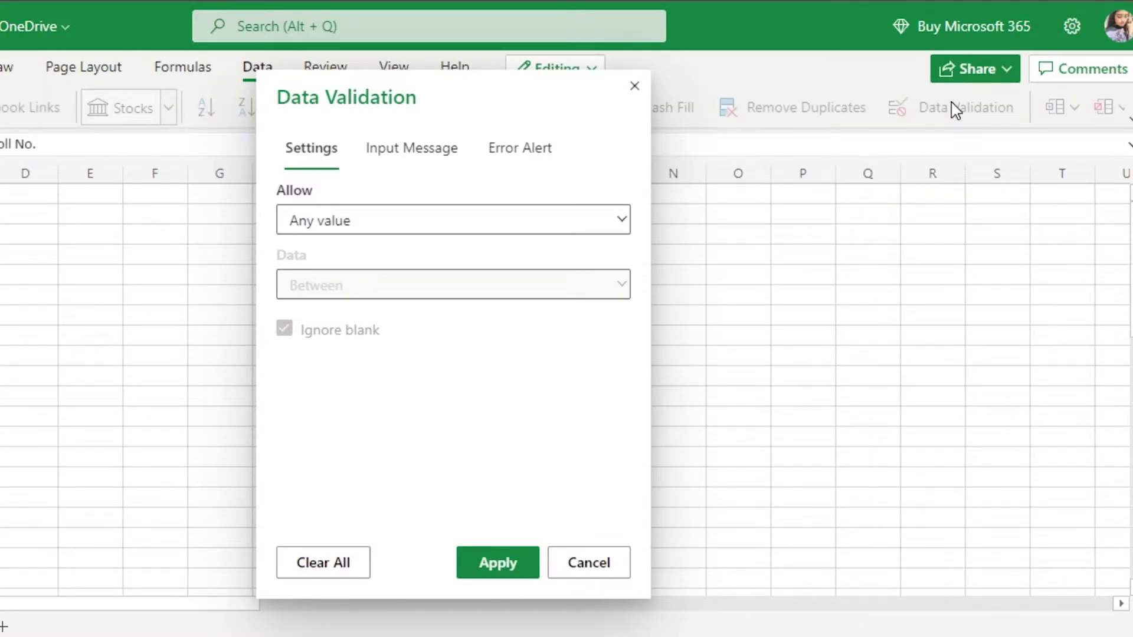
left_click(331, 232)
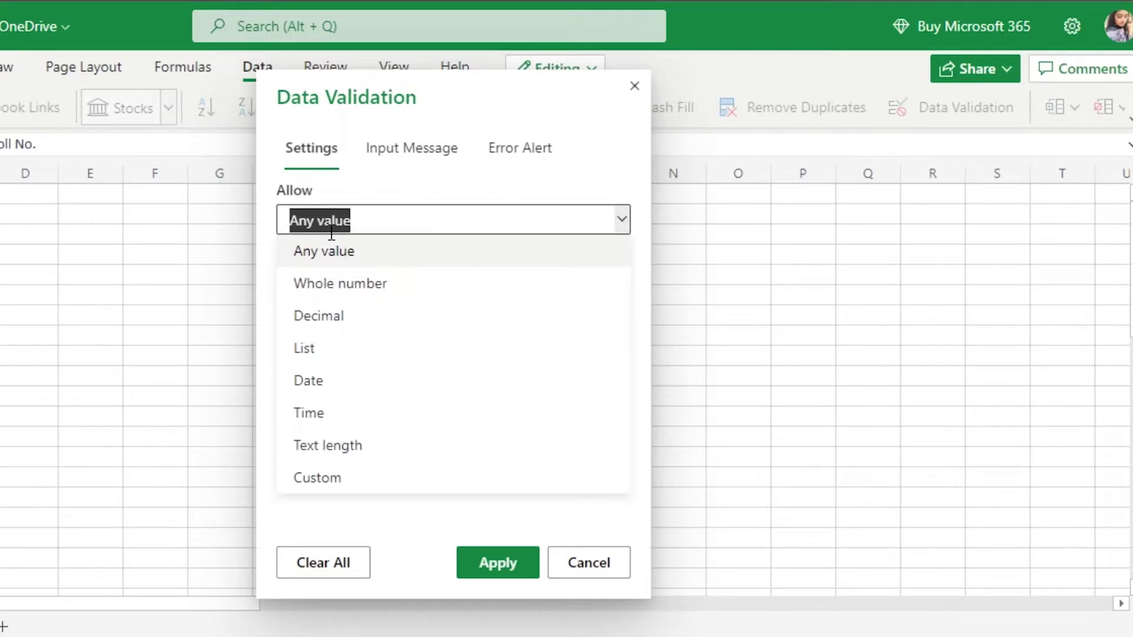
left_click(318, 349)
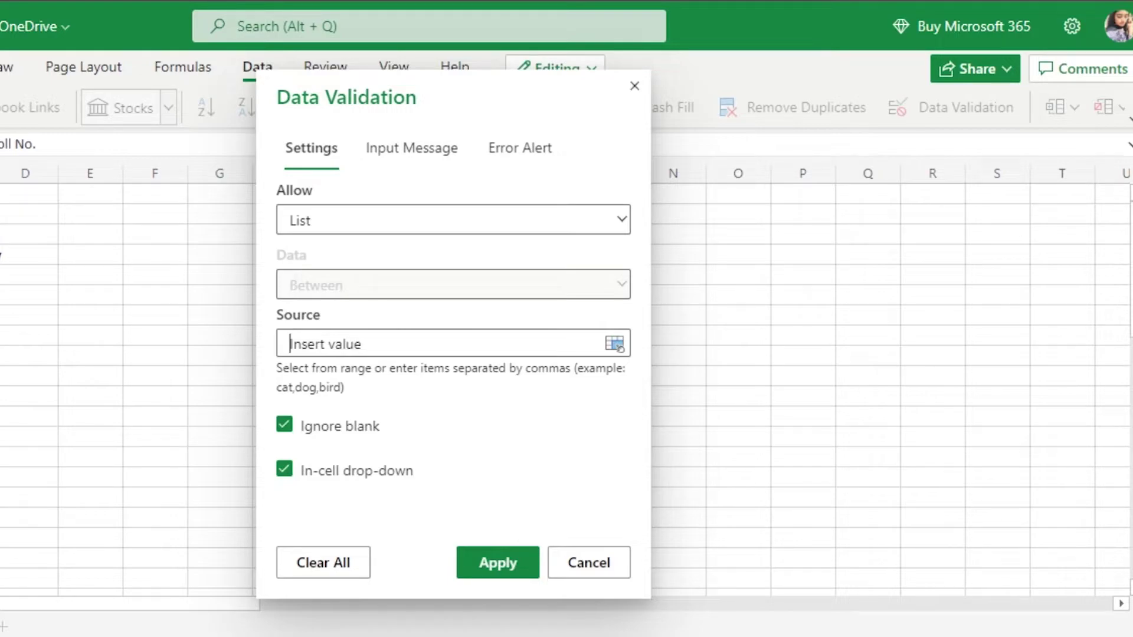
type("='Sheet2'!A2:B3")
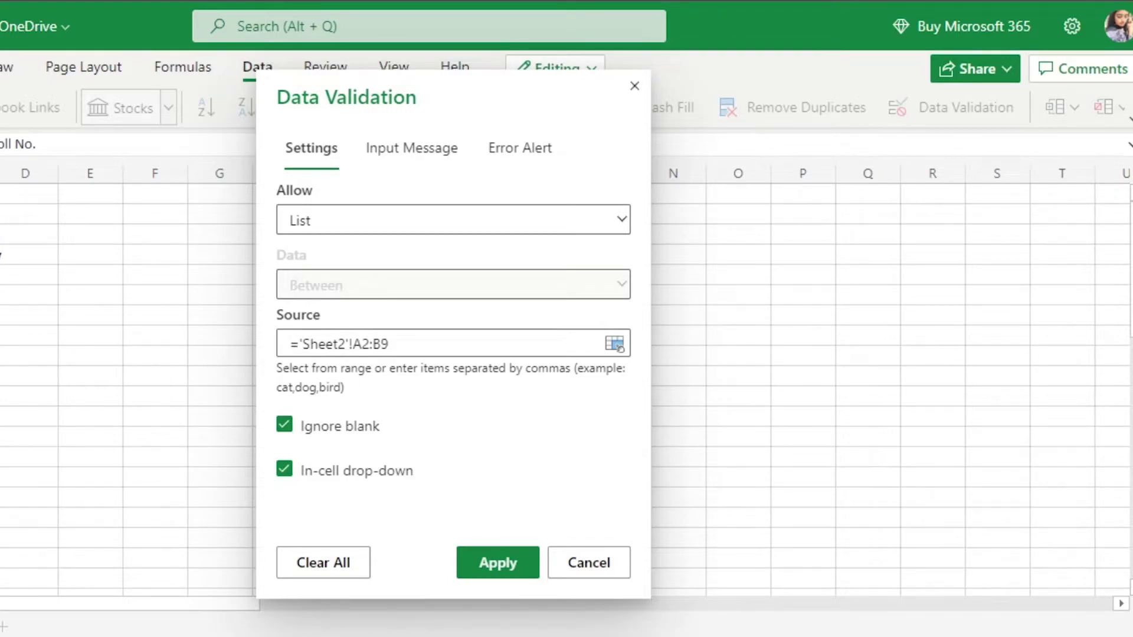
key("BackSpace")
key("BackSpace")
type("32")
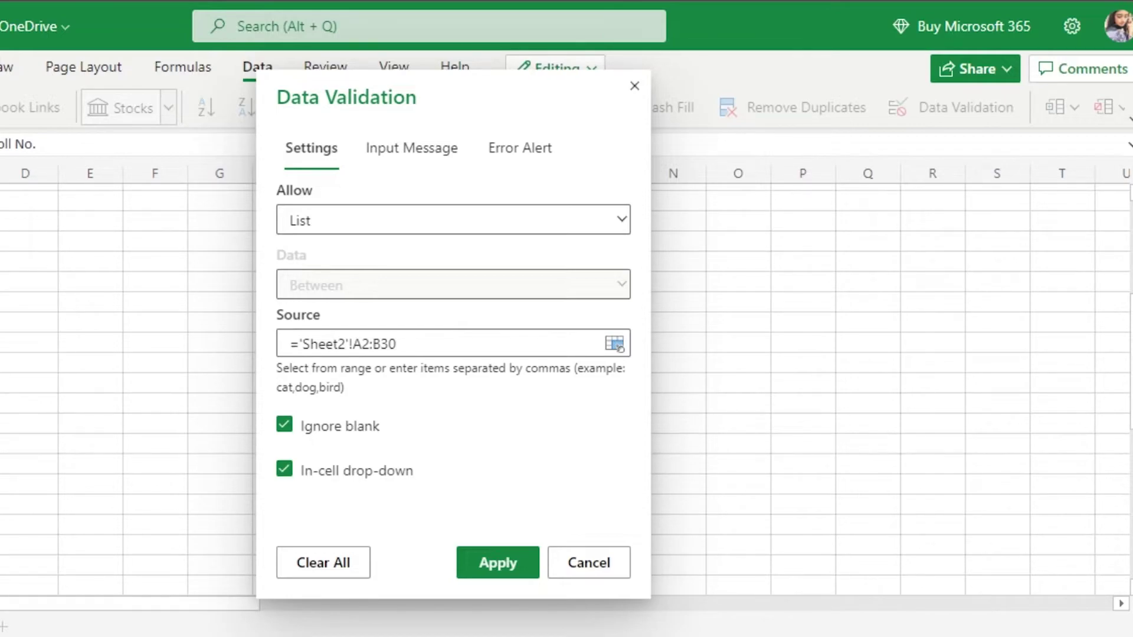
key("ctrl+a")
key("Return")
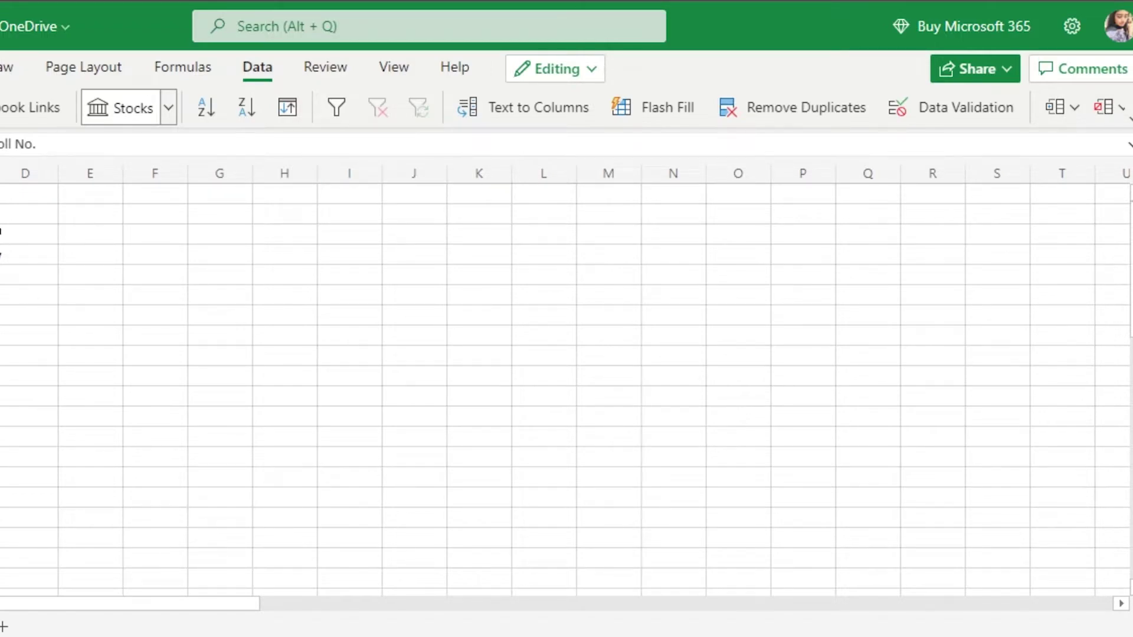
- Open Data Validation for A2 and set Allow to List
right_click(1, 254)
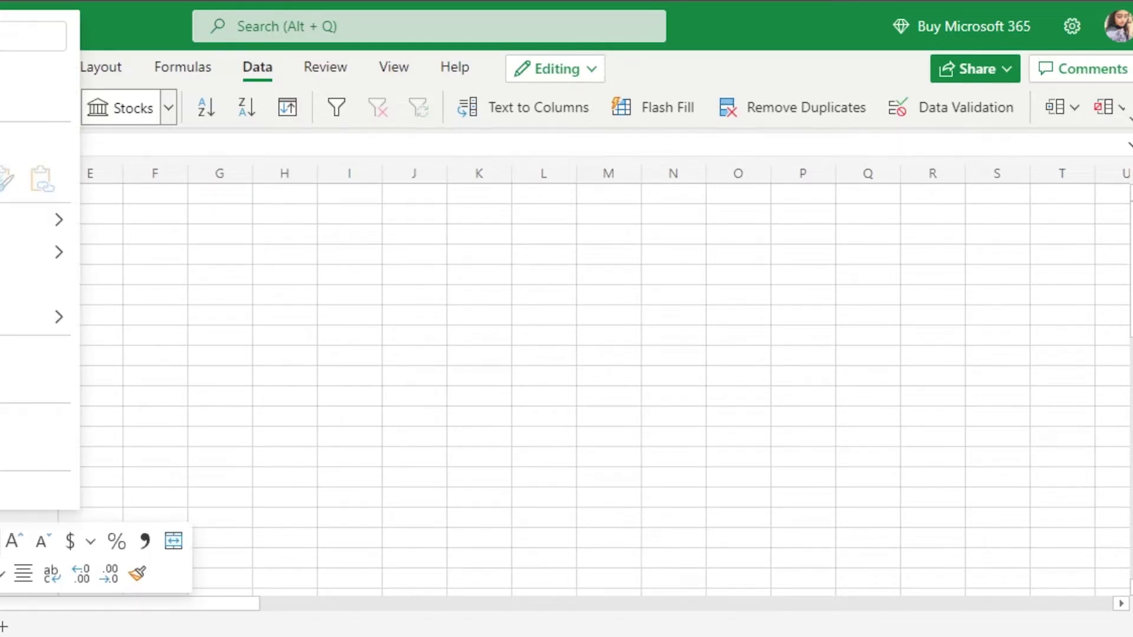
key("Escape")
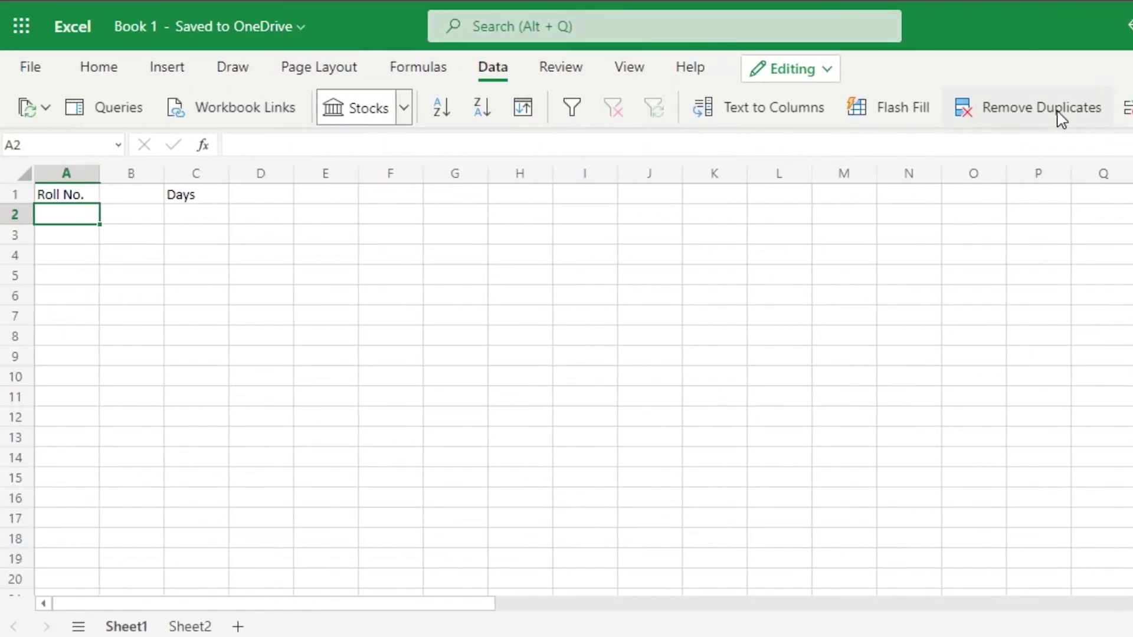
left_click(1124, 107)
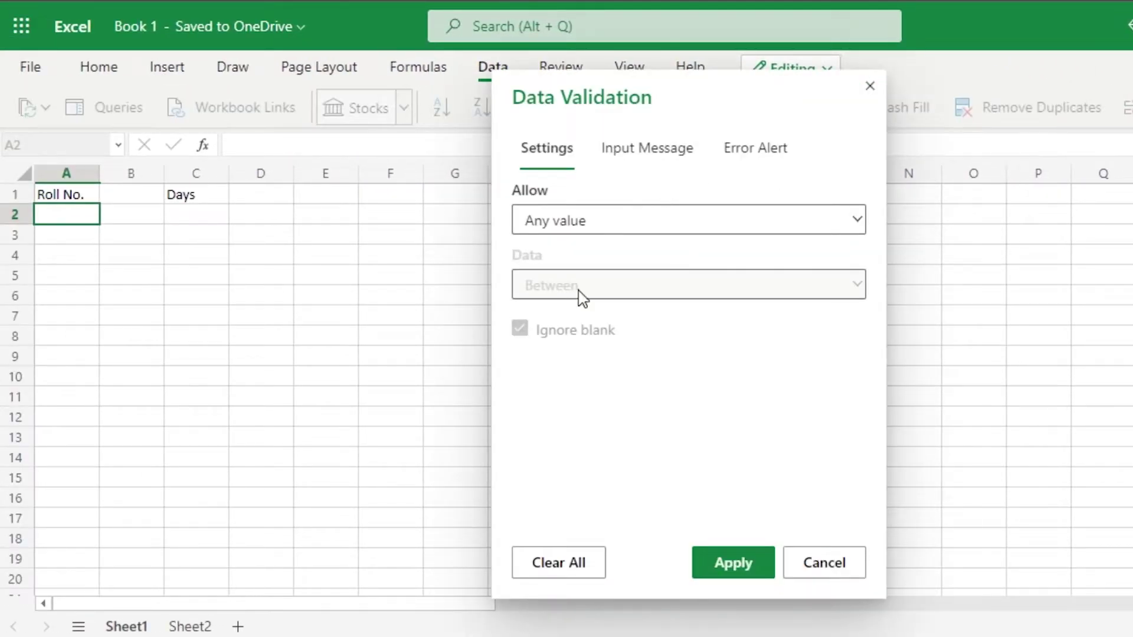
left_click(587, 221)
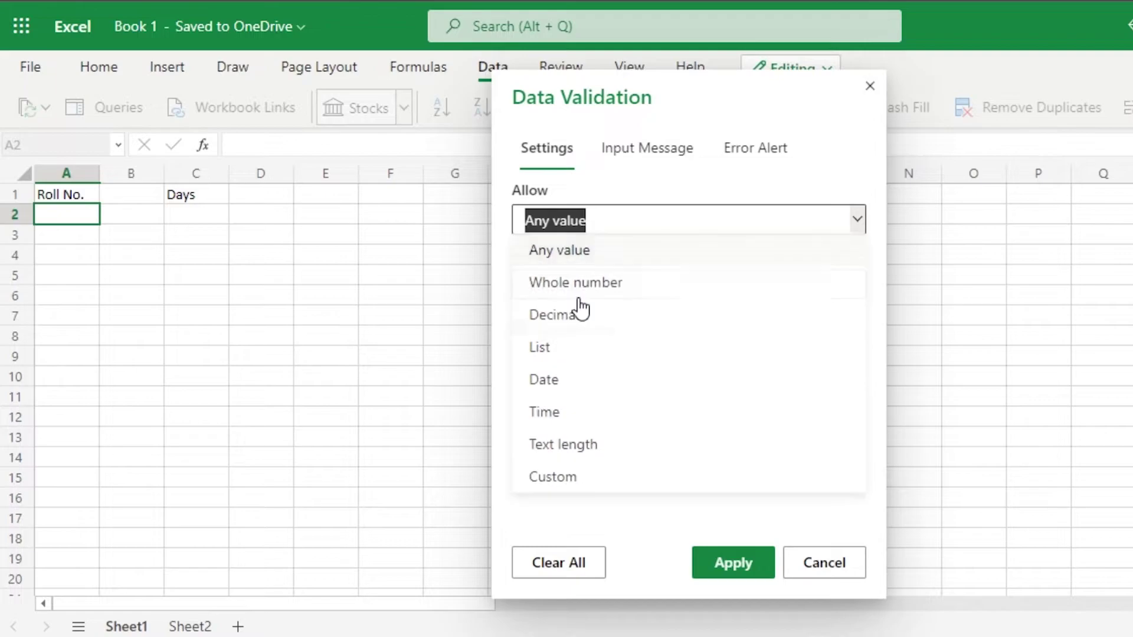
left_click(577, 349)
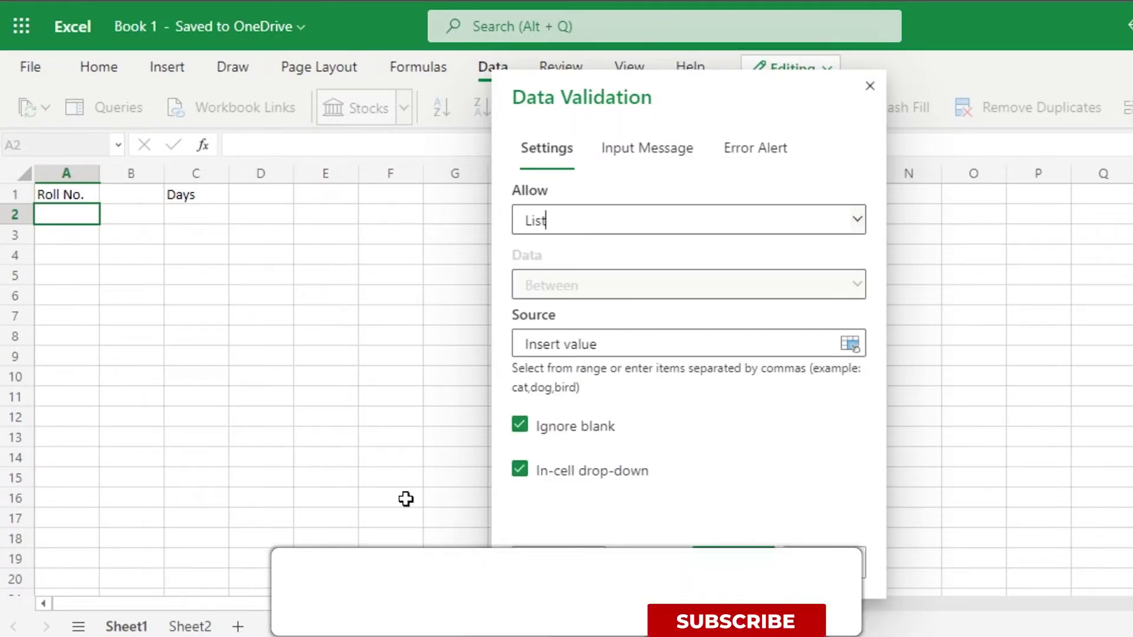
- Select A1:A30 on Sheet2 as the list source
left_click(189, 626)
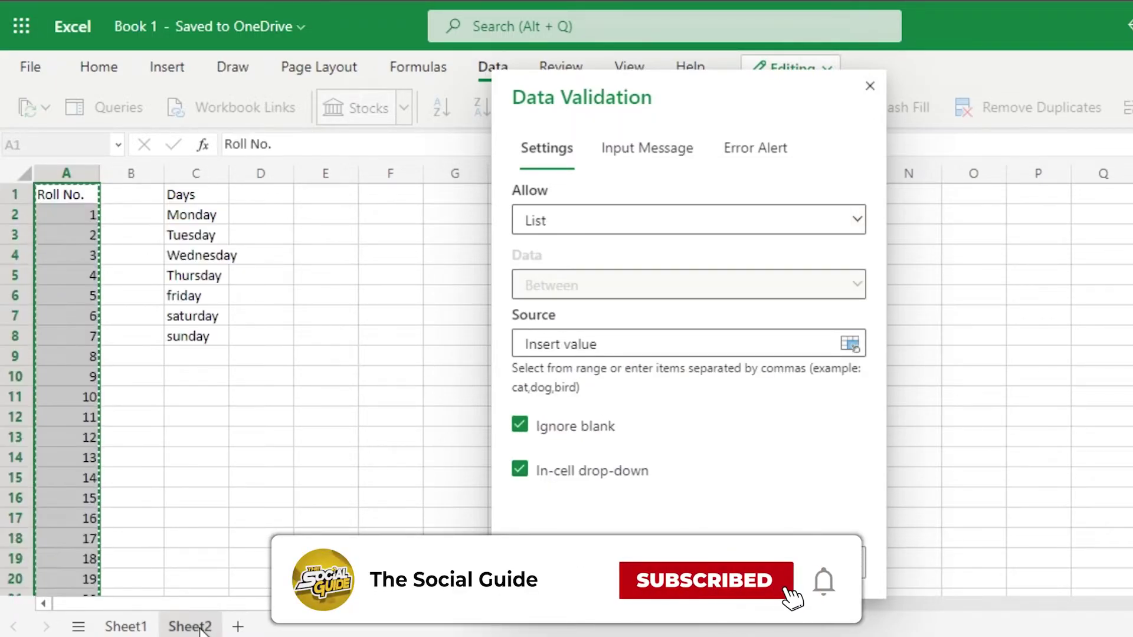
key("ctrl+a")
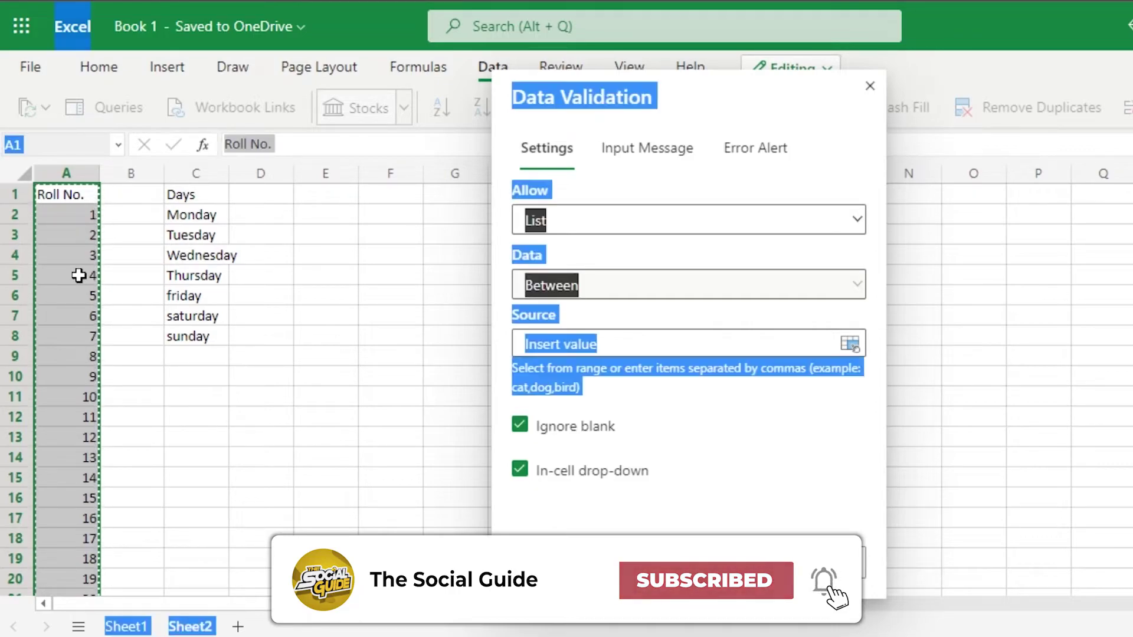
left_click(78, 275)
left_click_drag(83, 185, 86, 189)
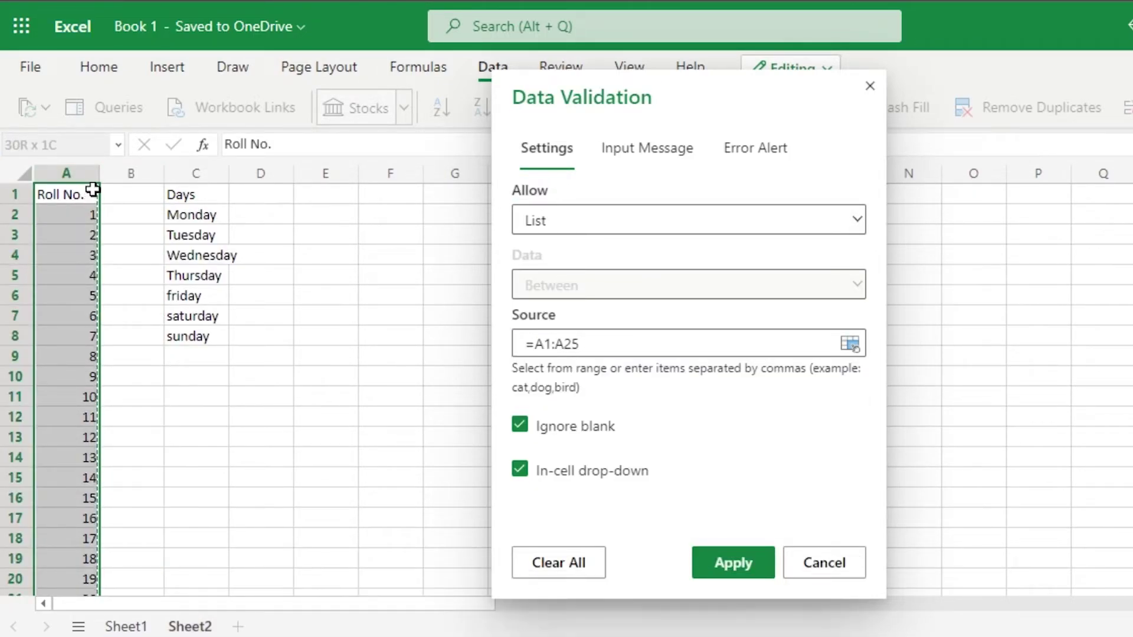
left_click_drag(92, 196, 93, 199)
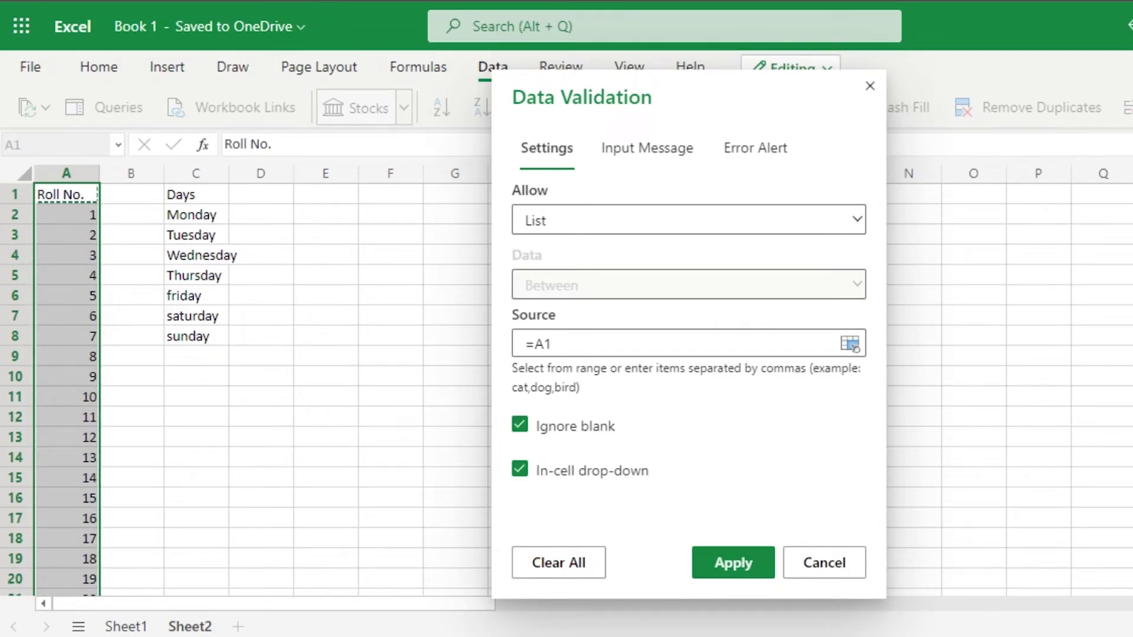
scroll(245, 389, "down", 3)
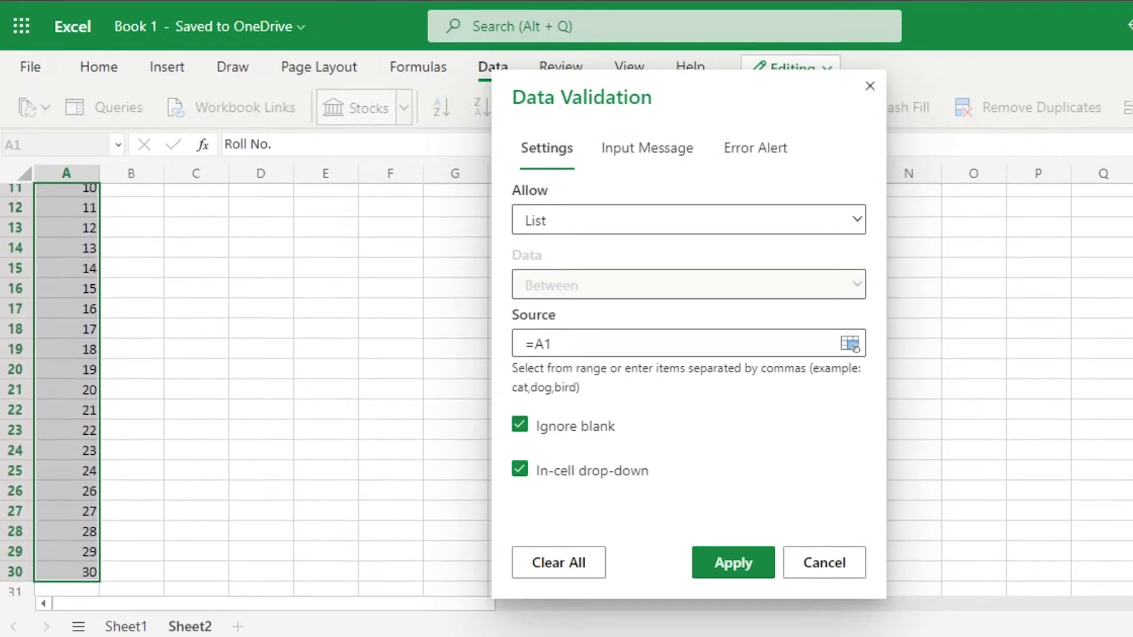
scroll(245, 389, "up", 3)
left_click_drag(77, 195, 77, 235)
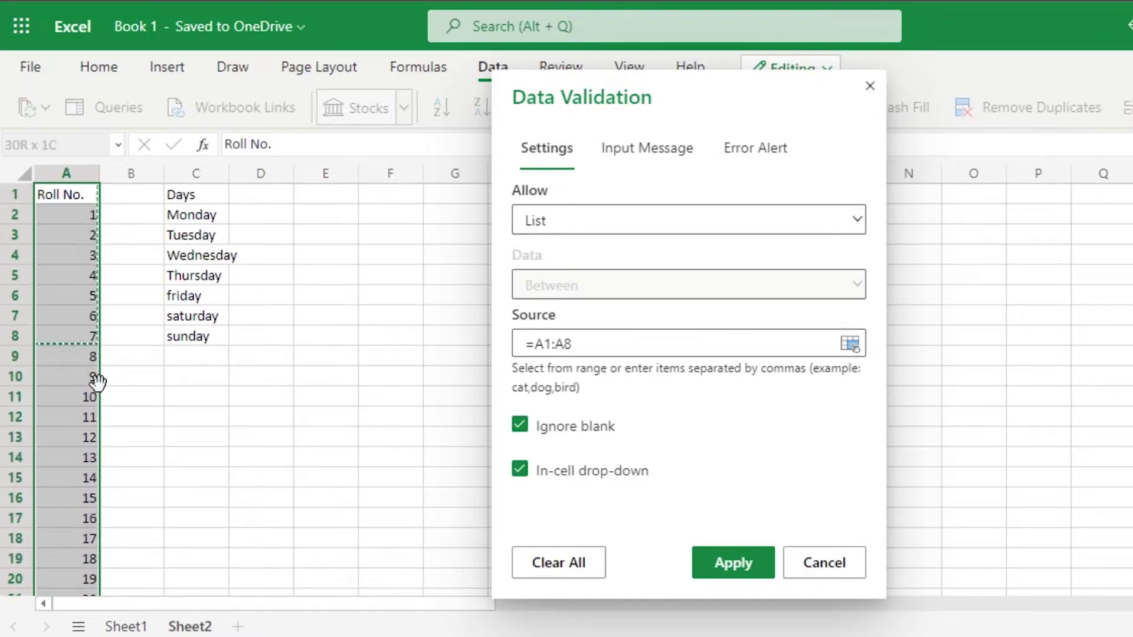
left_click_drag(97, 381, 94, 466)
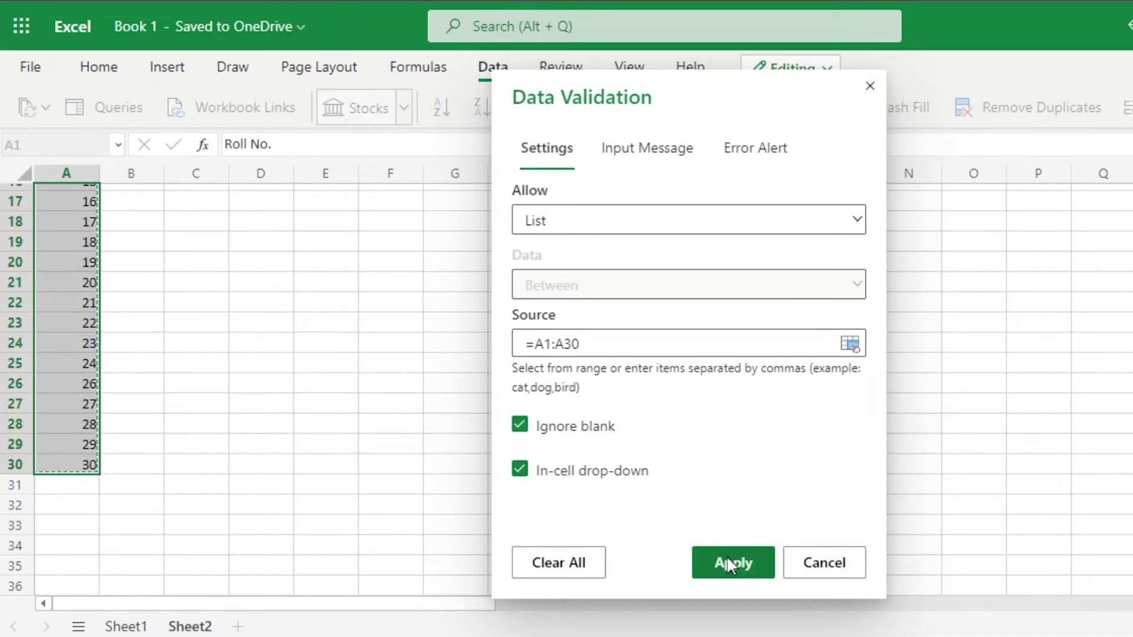
- Give the A2 validation an input message titled 'Roll No.', then go back to Settings
left_click(648, 153)
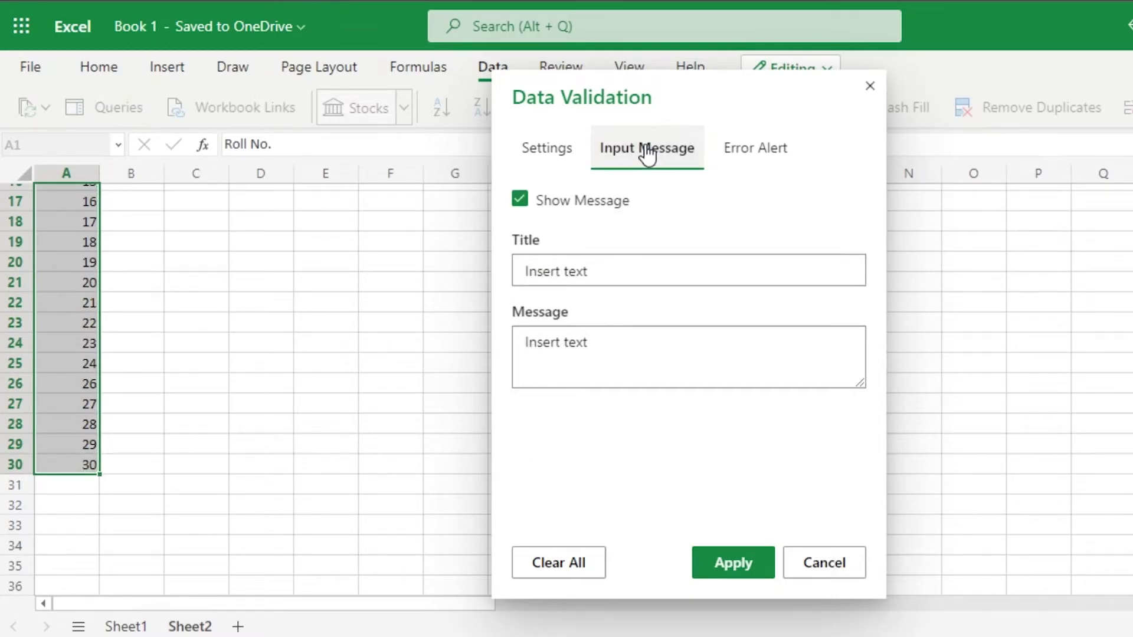
left_click(573, 277)
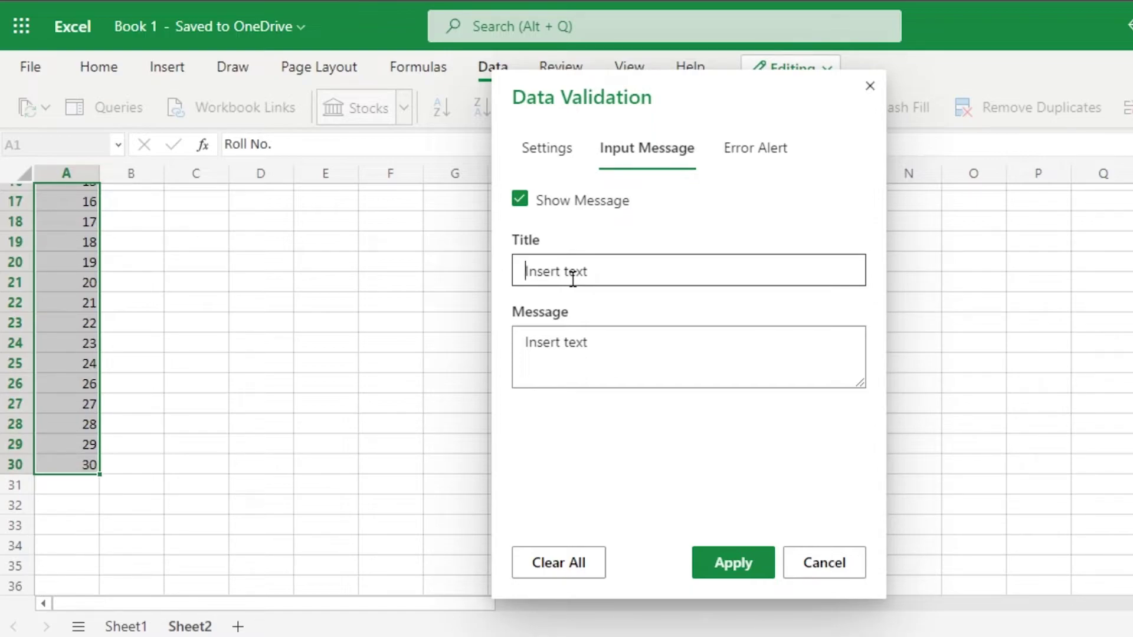
type("Roll No.")
left_click(576, 342)
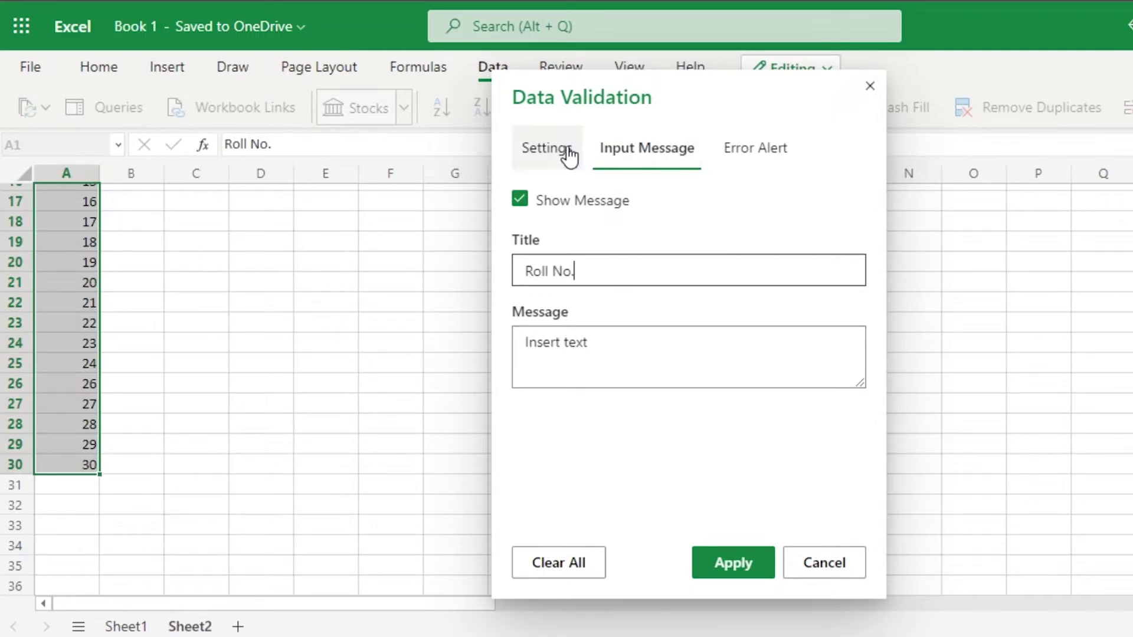
left_click(549, 161)
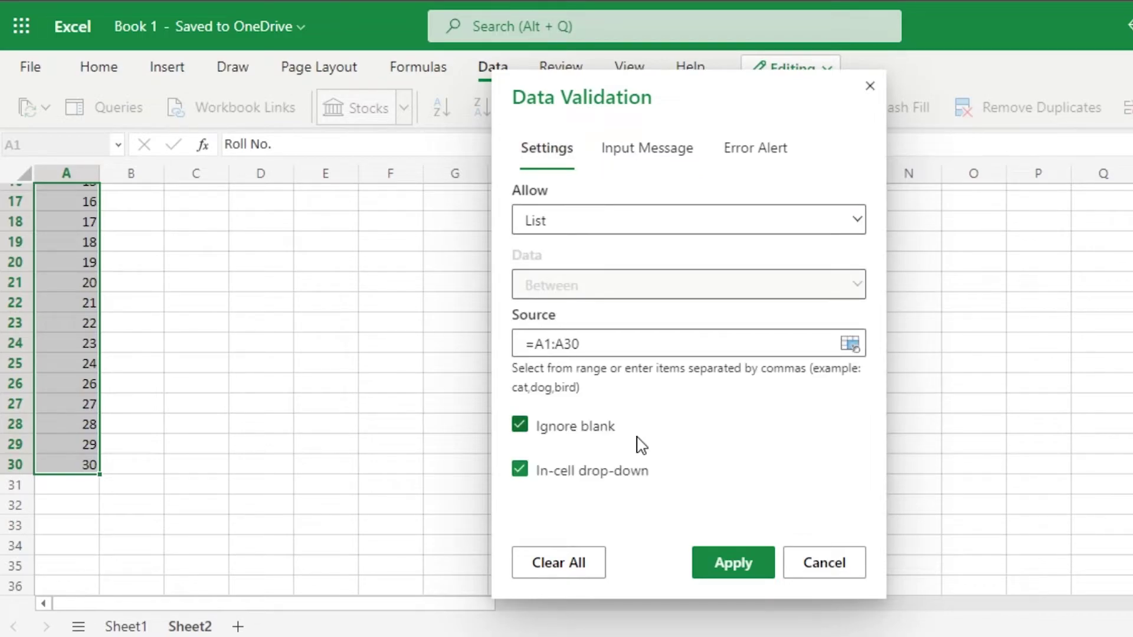
- Apply the A2 list, choose Roll No. from its drop-down, then select the Days header in C1
left_click(731, 564)
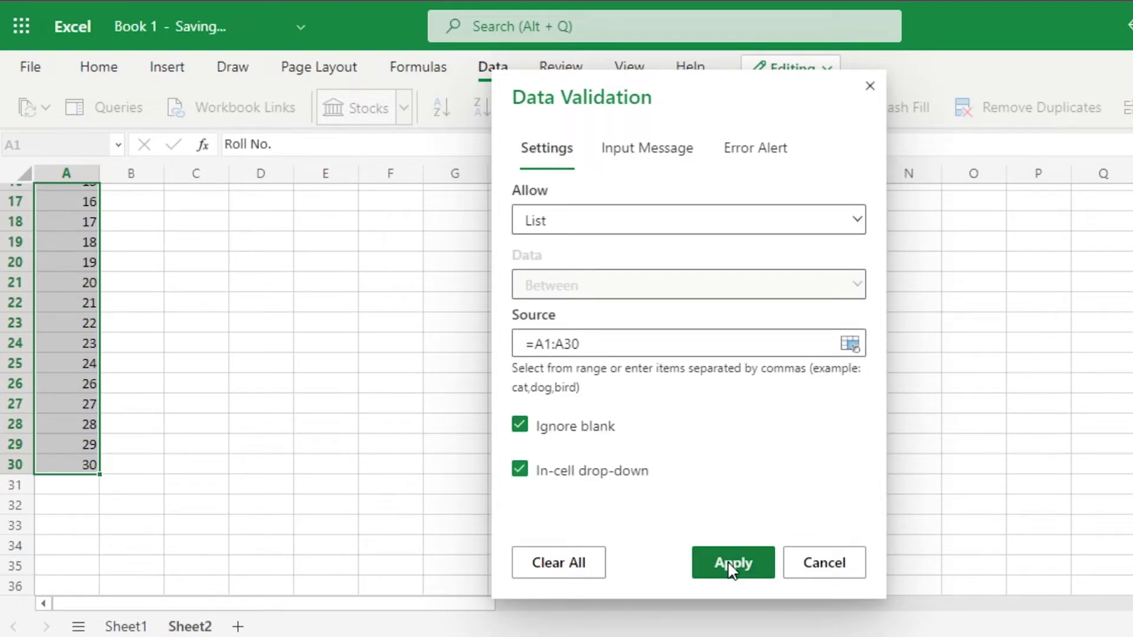
left_click(148, 625)
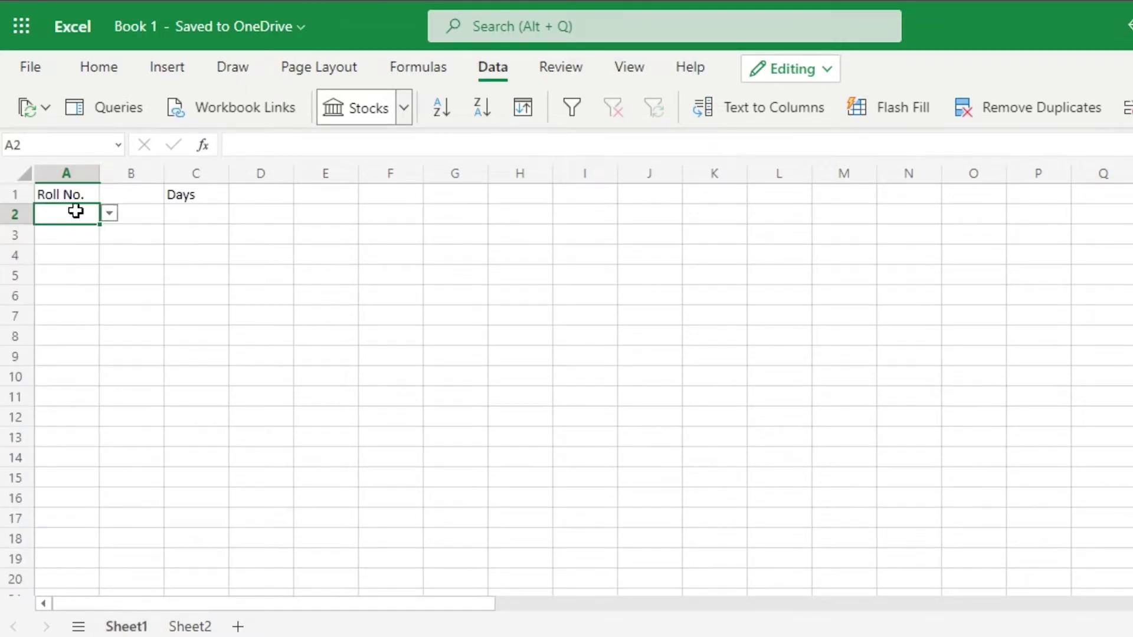
left_click(110, 216)
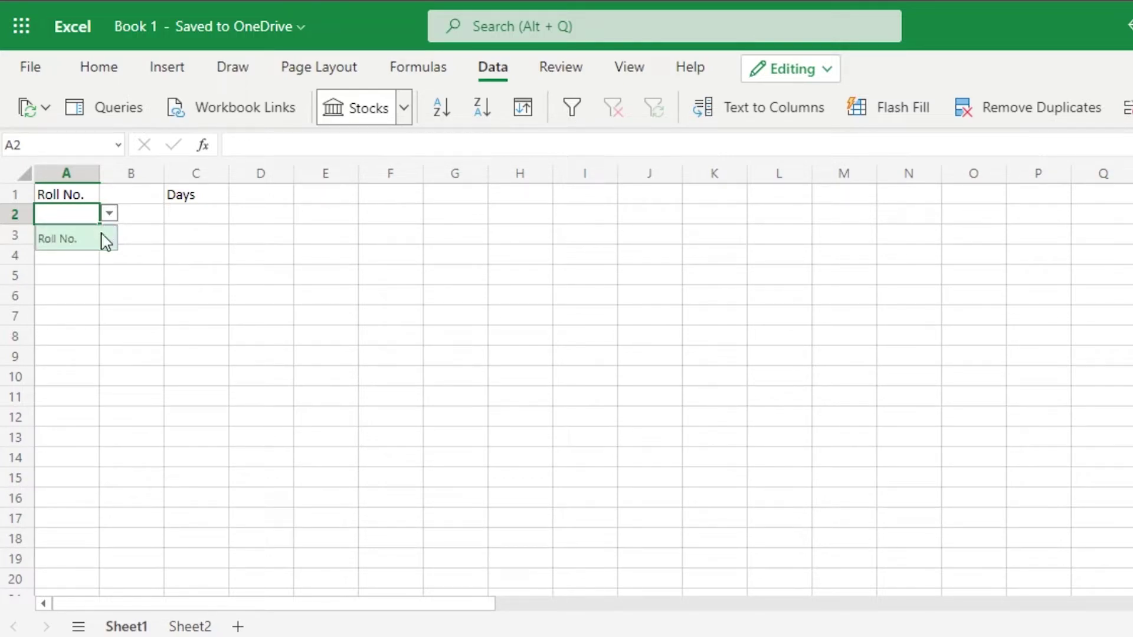
left_click(104, 238)
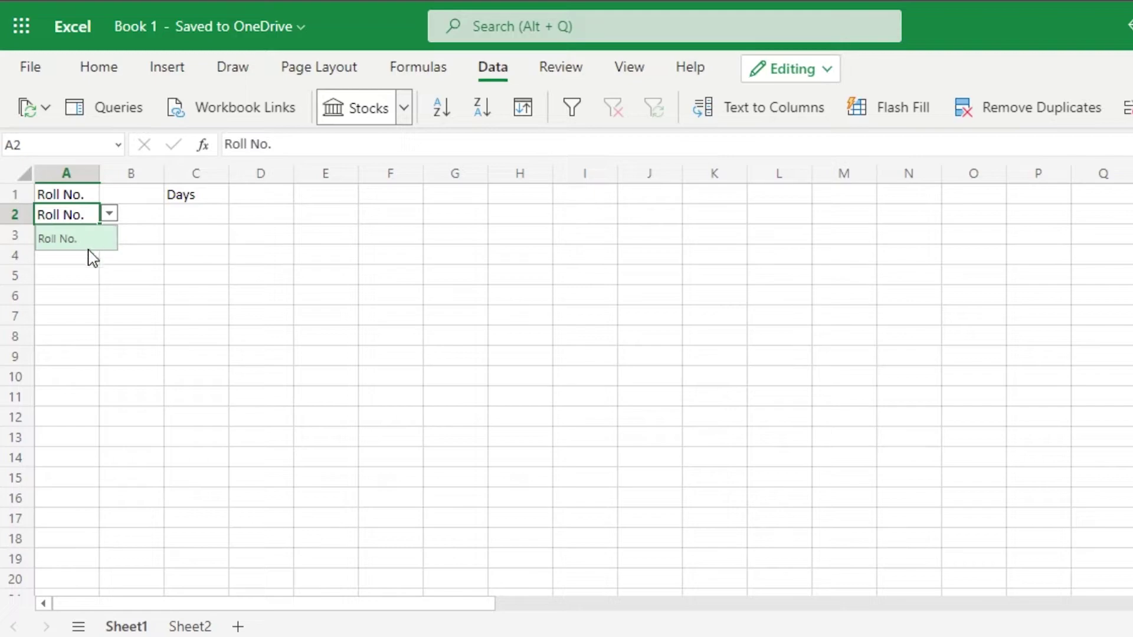
left_click(107, 220)
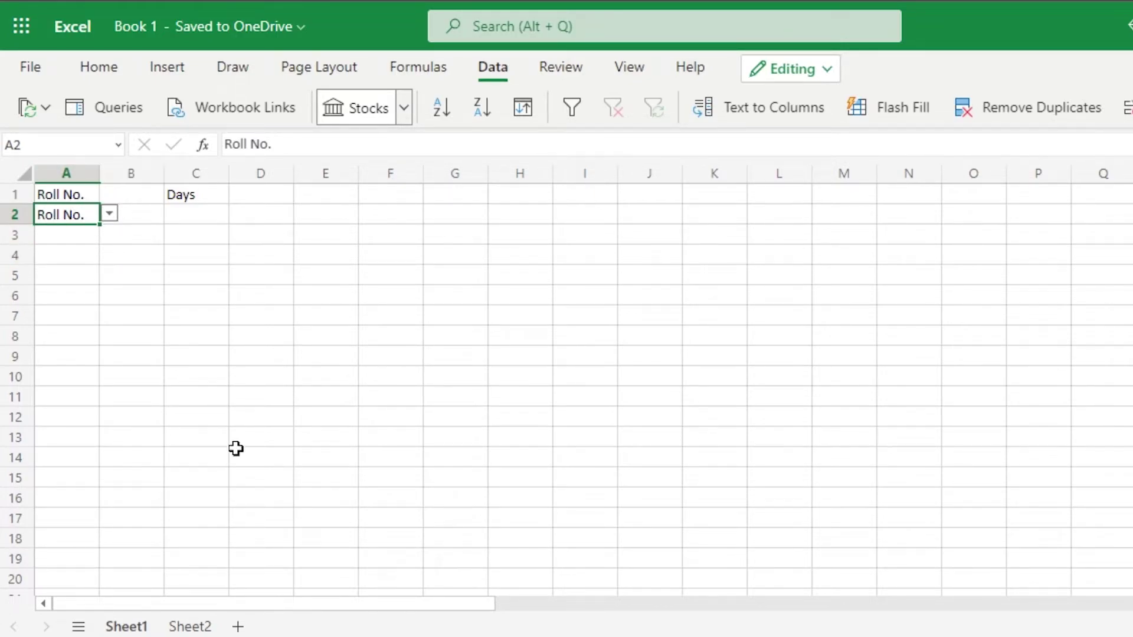
left_click(181, 194)
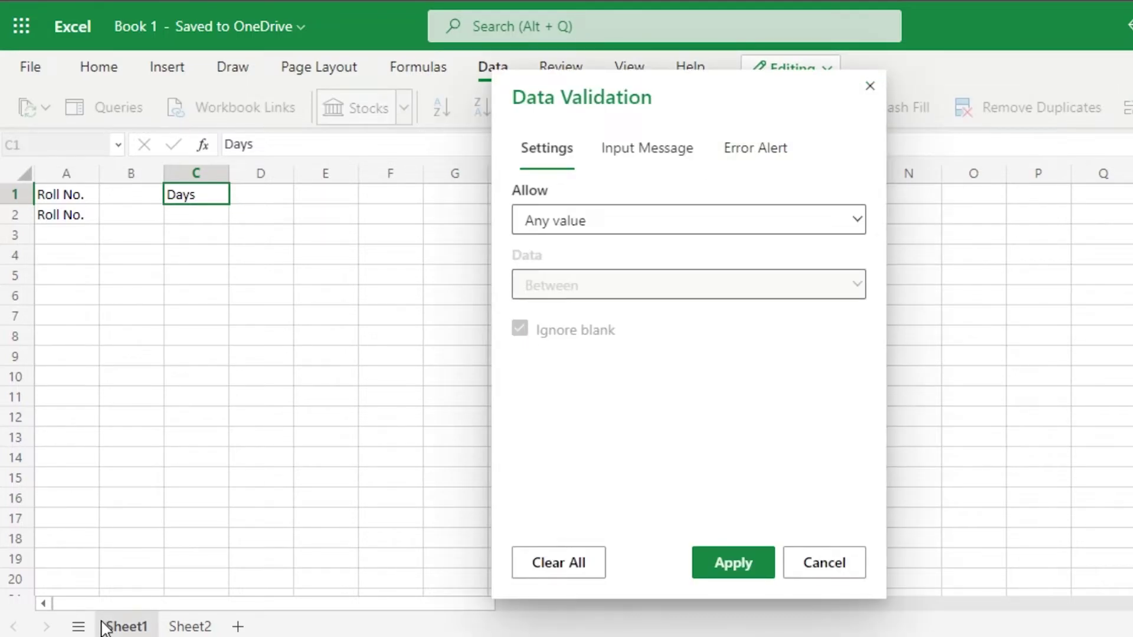
- Select C3:C9 on Sheet2 as the Days list source and apply the validation
left_click(189, 626)
scroll(168, 237, "up", 5)
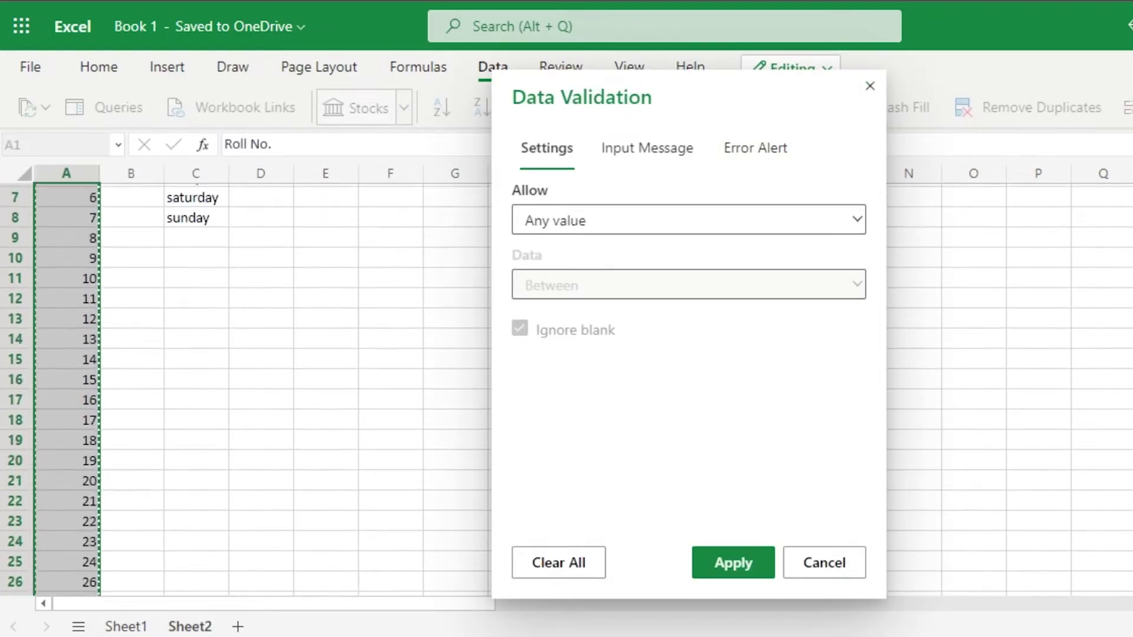
left_click(193, 229)
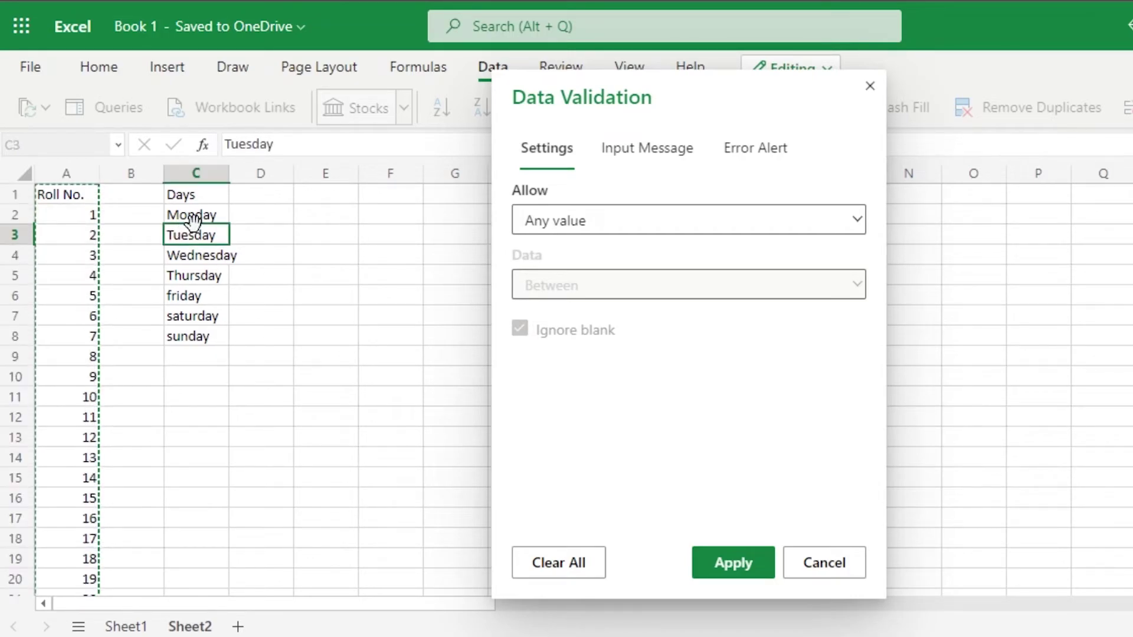
left_click(195, 214)
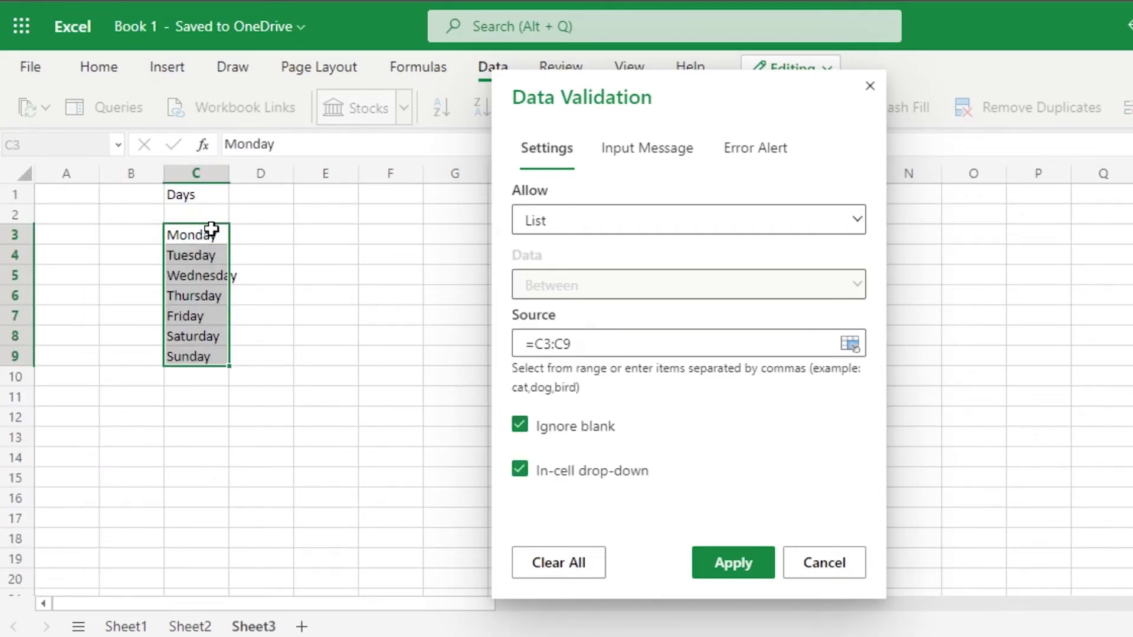
left_click(211, 230)
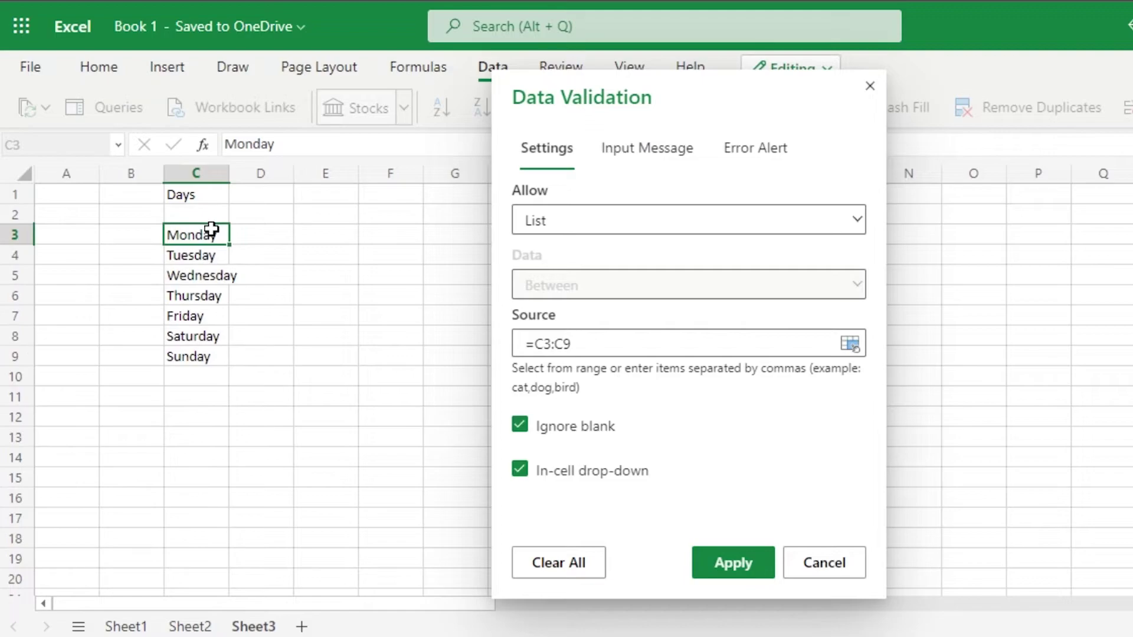
left_click_drag(195, 235, 199, 357)
left_click(192, 258)
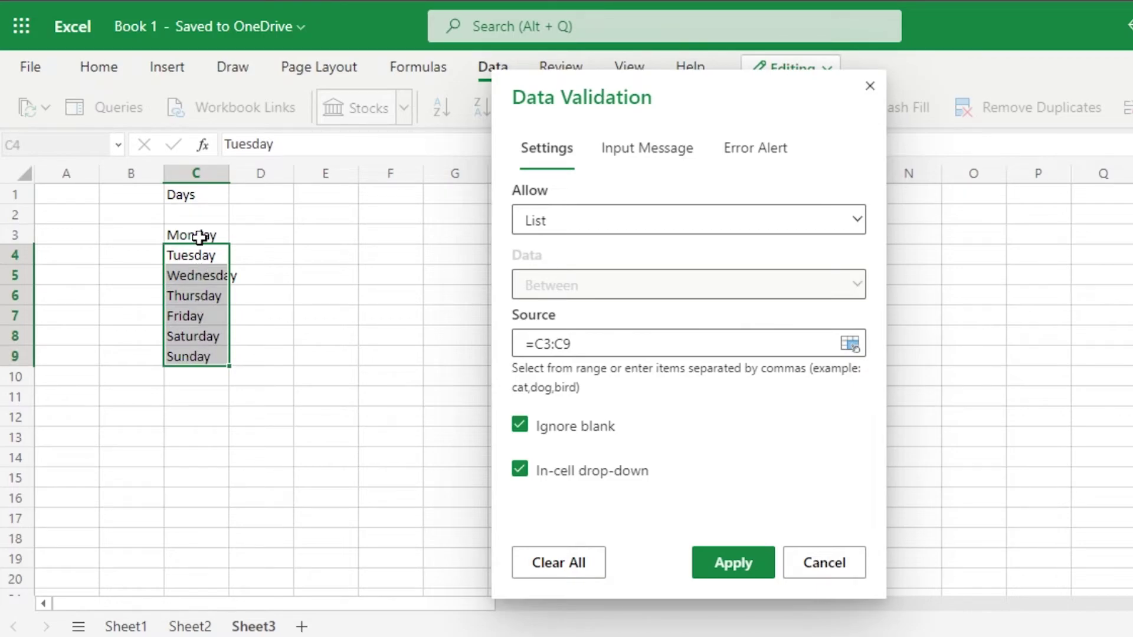
mouse_move(201, 237)
left_mouse_down()
mouse_move(205, 248)
mouse_move(204, 239)
left_mouse_up()
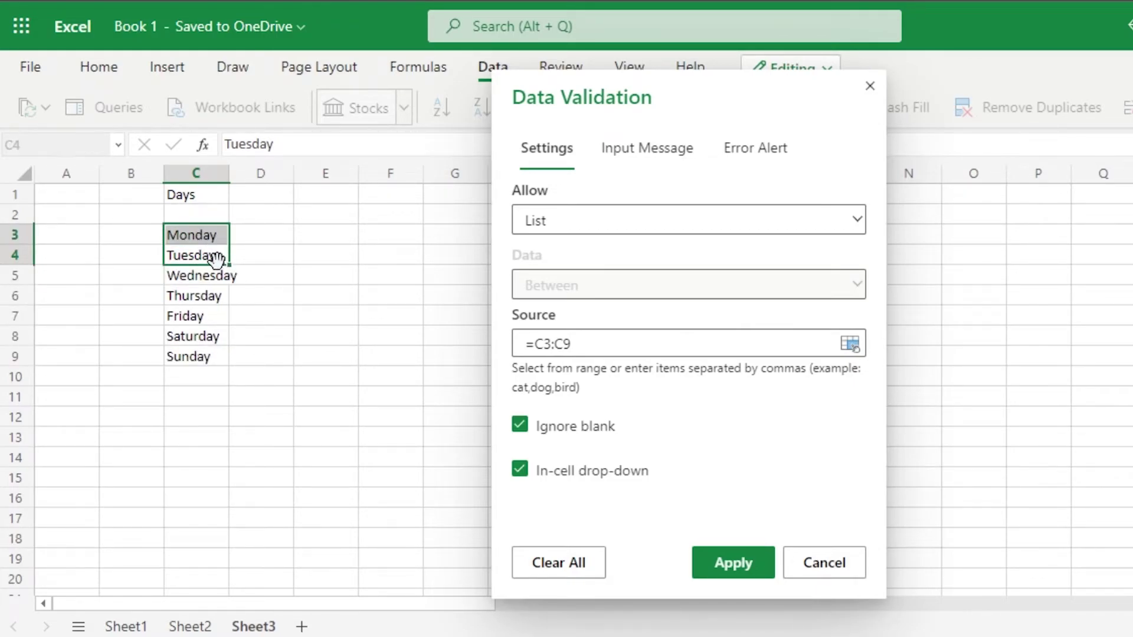
left_click_drag(219, 257, 212, 233)
left_click(732, 564)
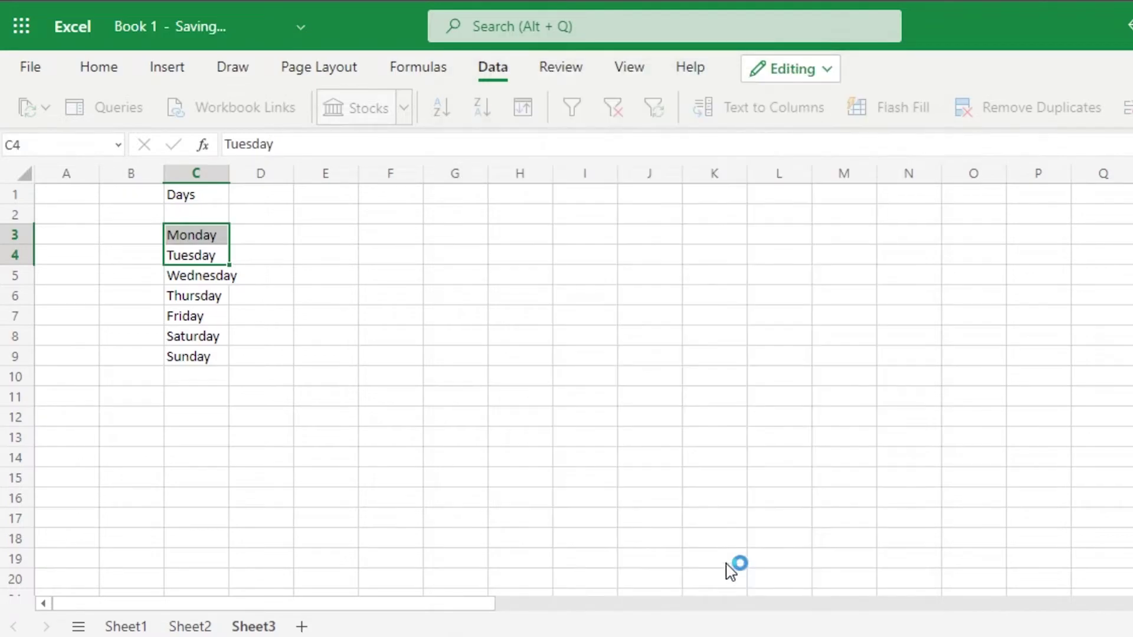
left_click(125, 626)
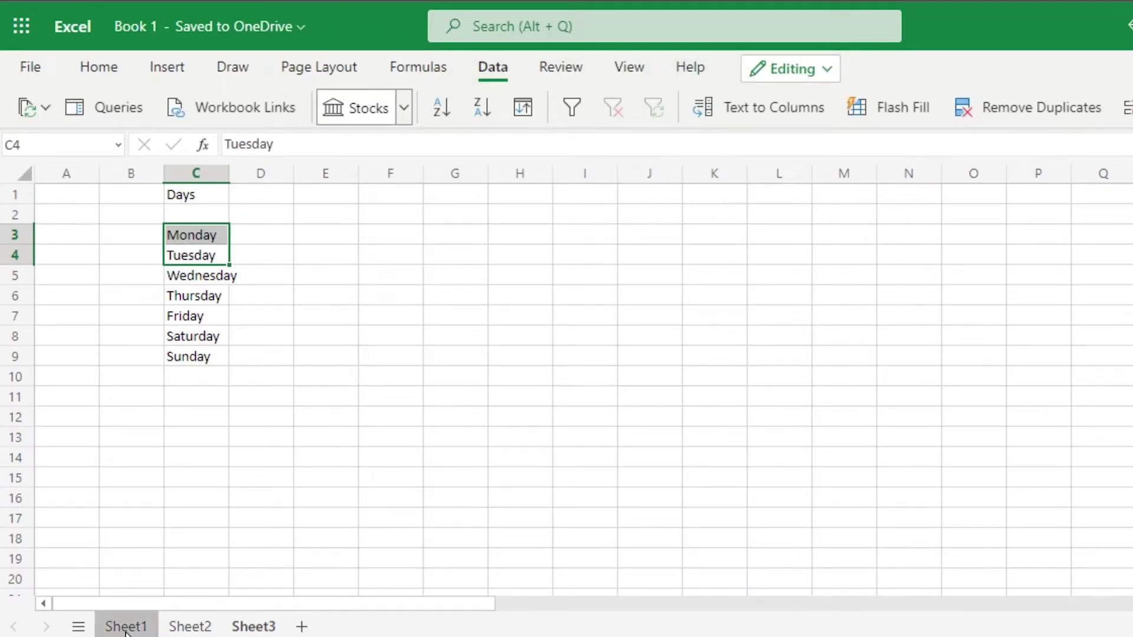
left_click(189, 216)
left_click(209, 190)
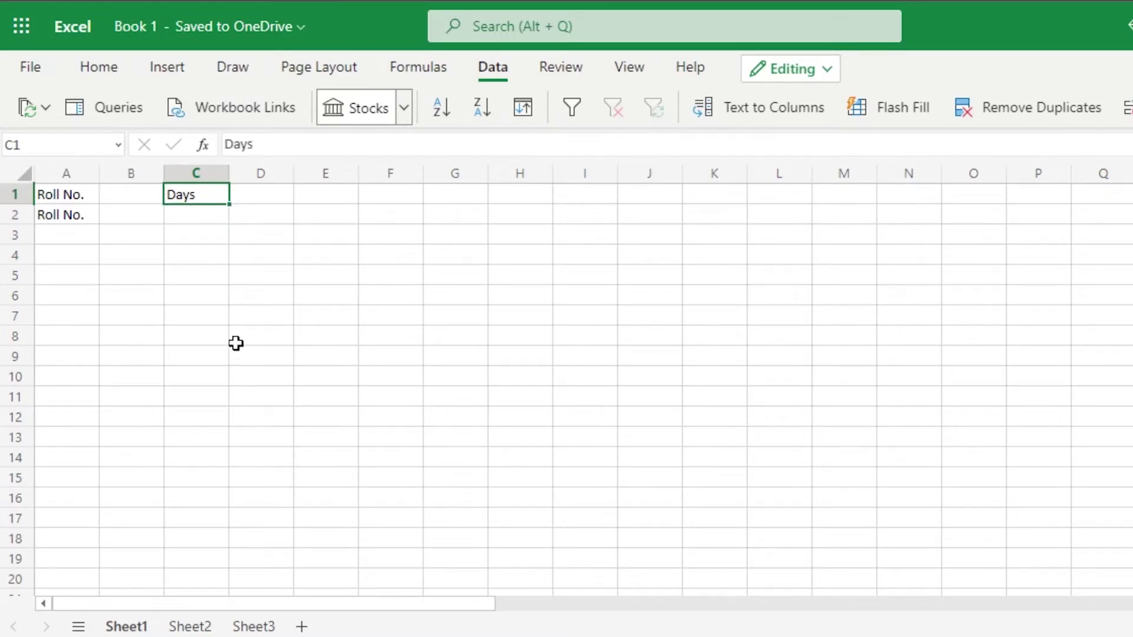
left_click(200, 627)
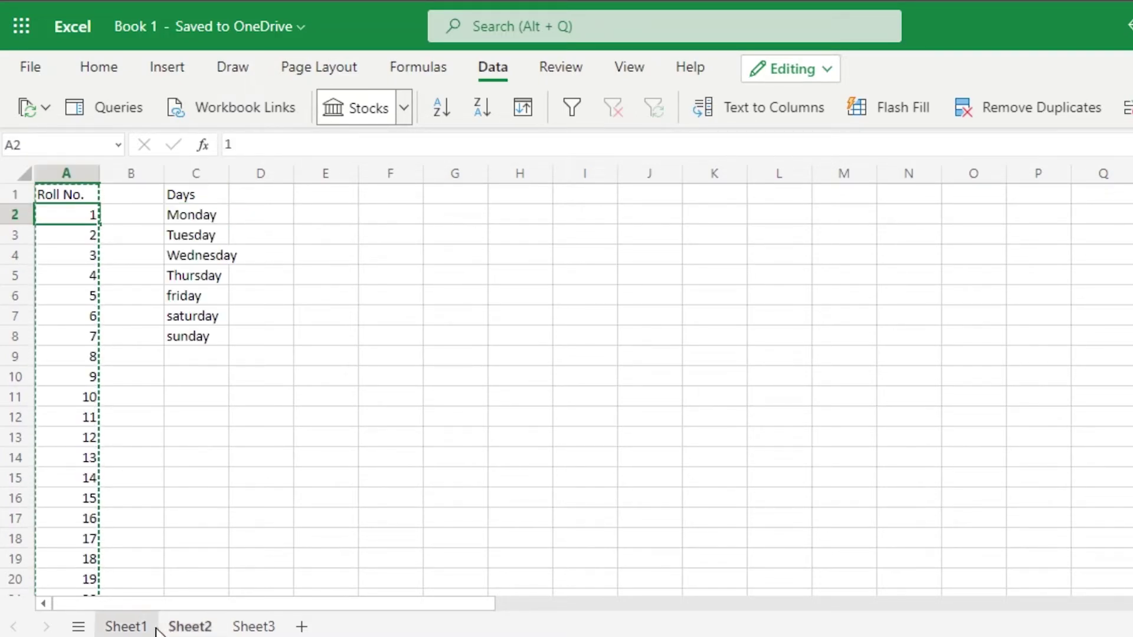
left_click(122, 626)
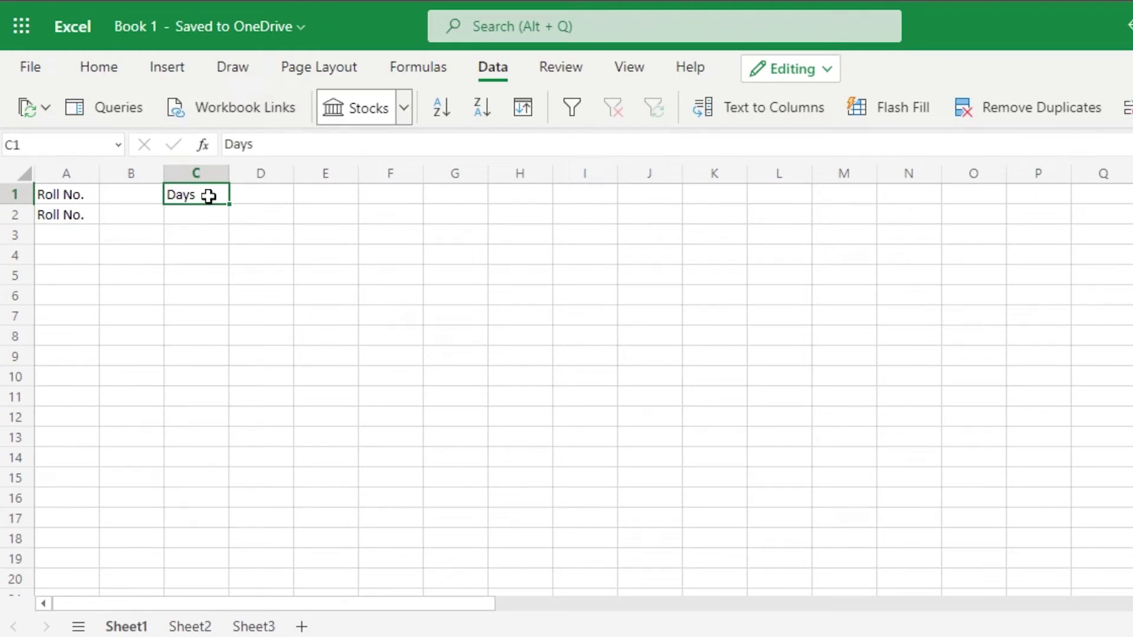
left_click(239, 199)
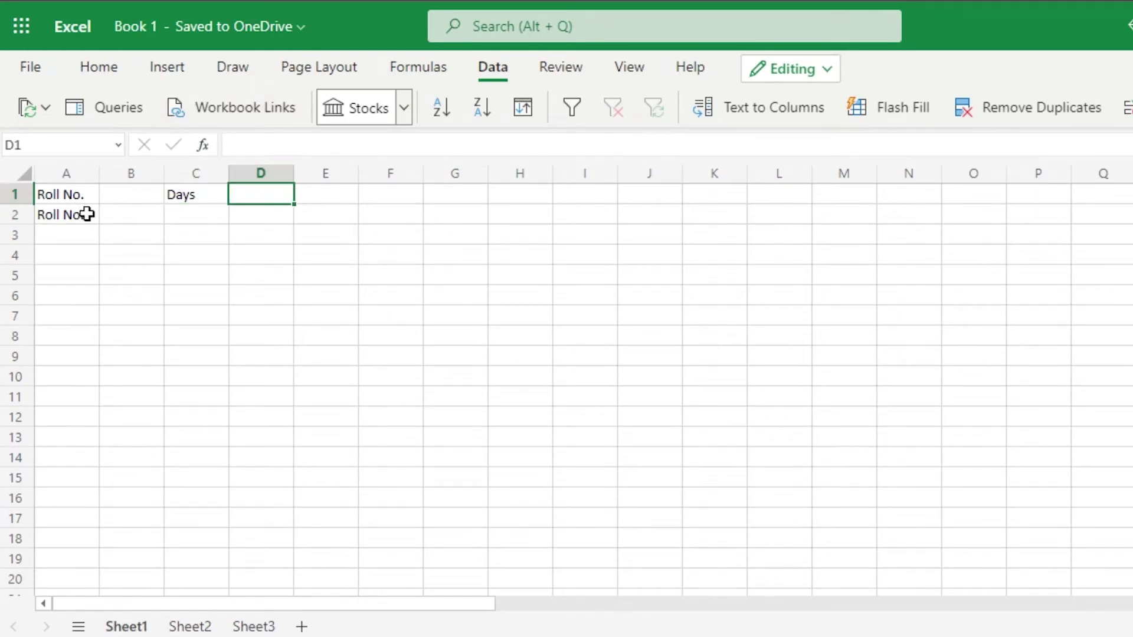
left_click(87, 214)
left_click(109, 215)
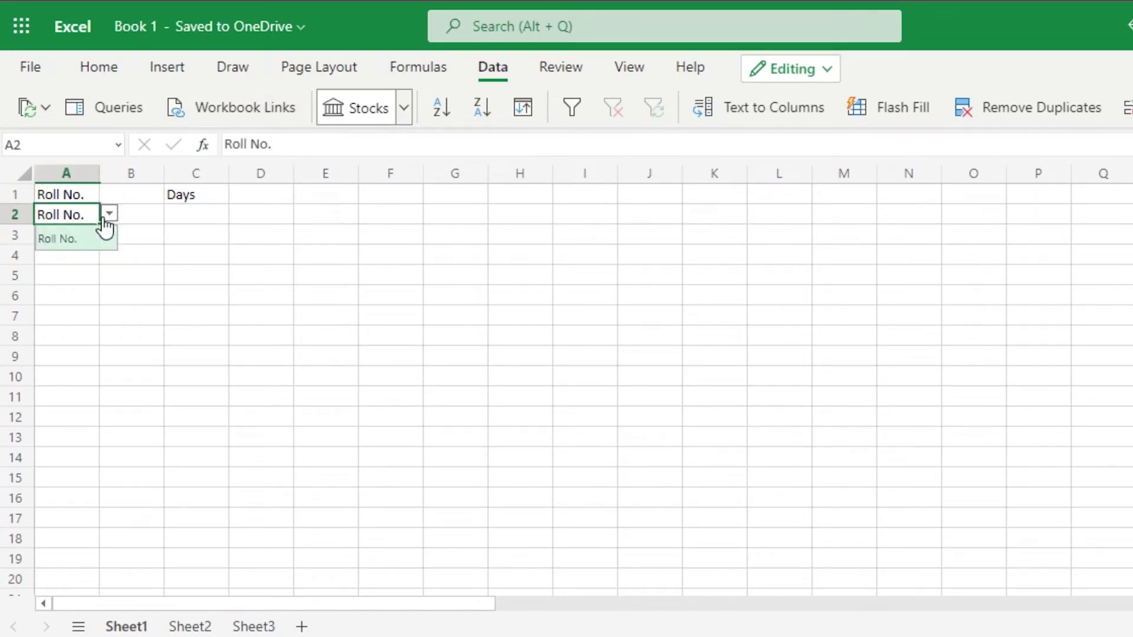
left_click(192, 198)
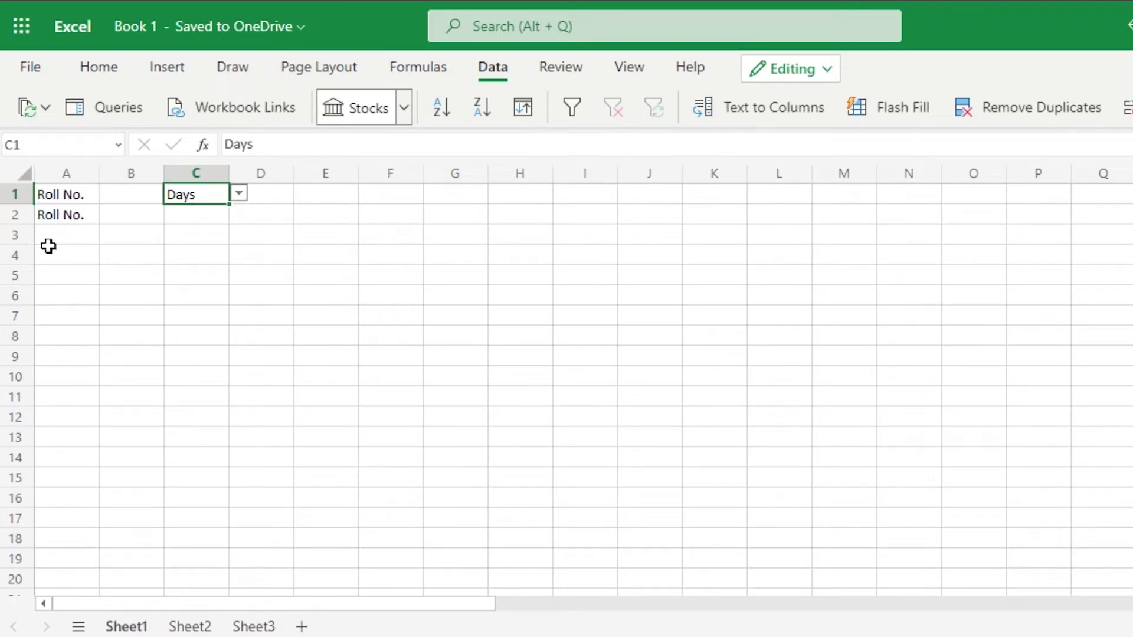
left_click(254, 626)
left_click(195, 626)
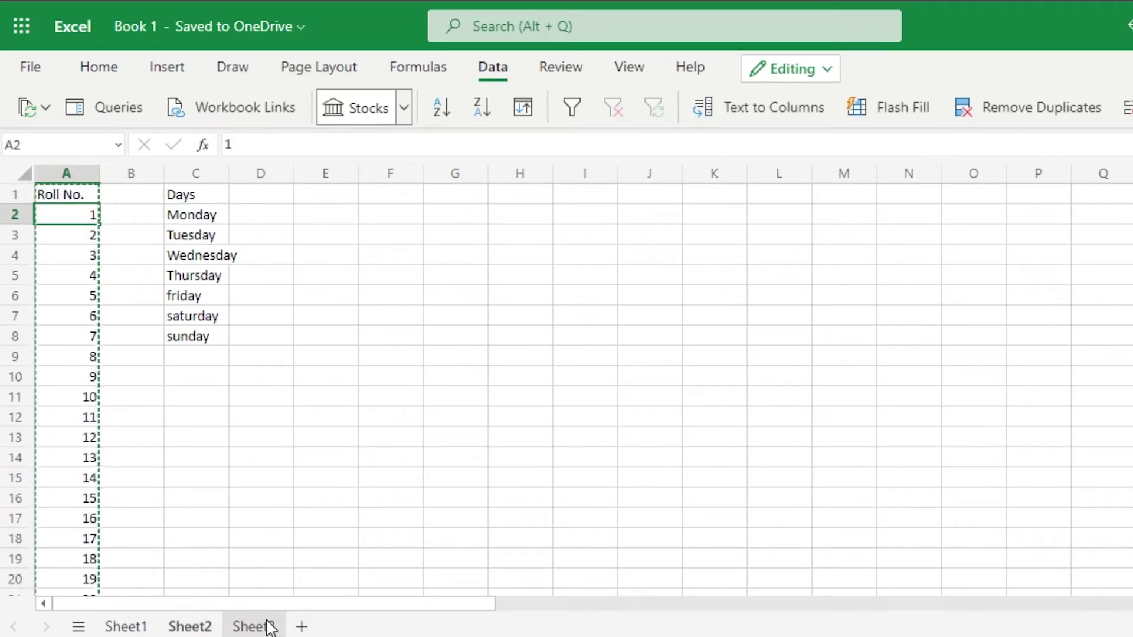
left_click(264, 626)
left_click(148, 624)
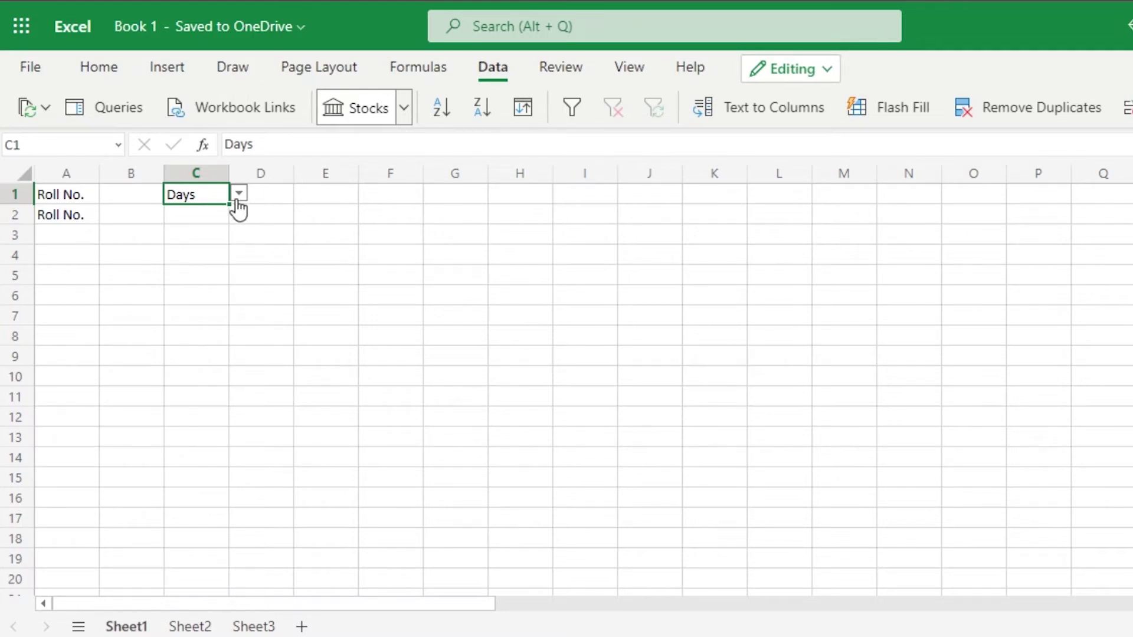
left_click(244, 629)
left_click(211, 626)
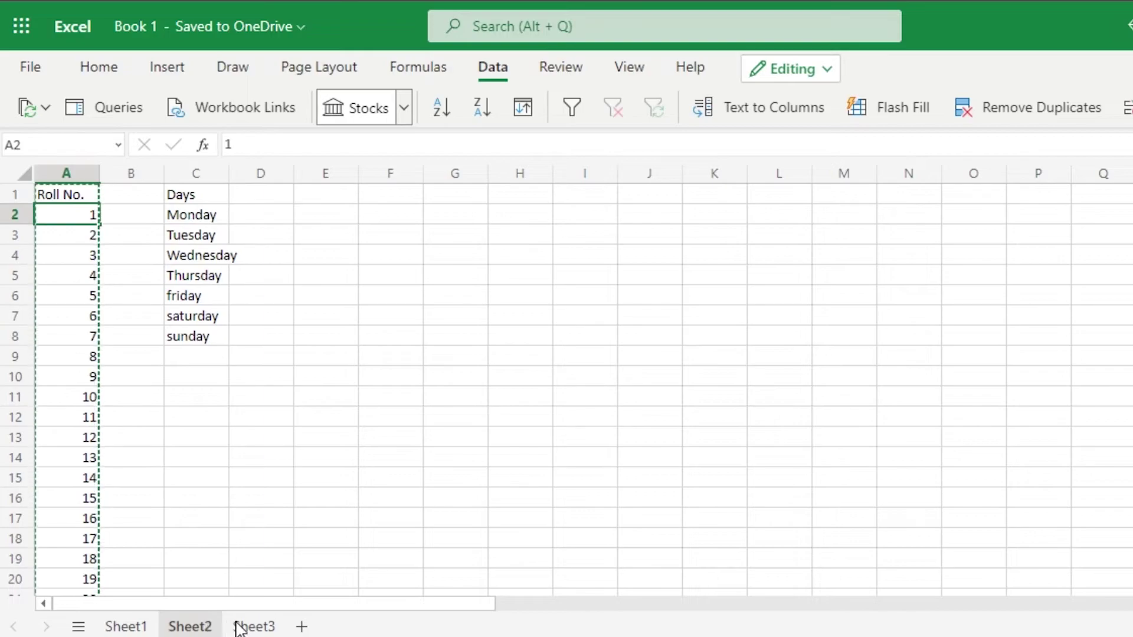
left_click(240, 626)
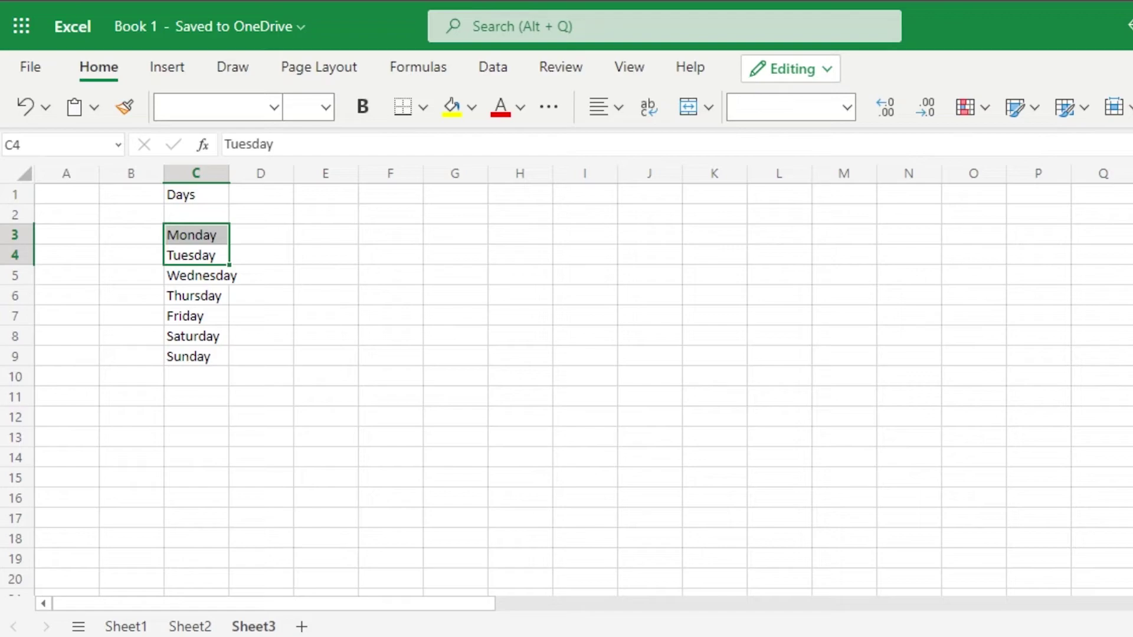
- Delete Sheet3 and confirm the deletion
left_click(1126, 247)
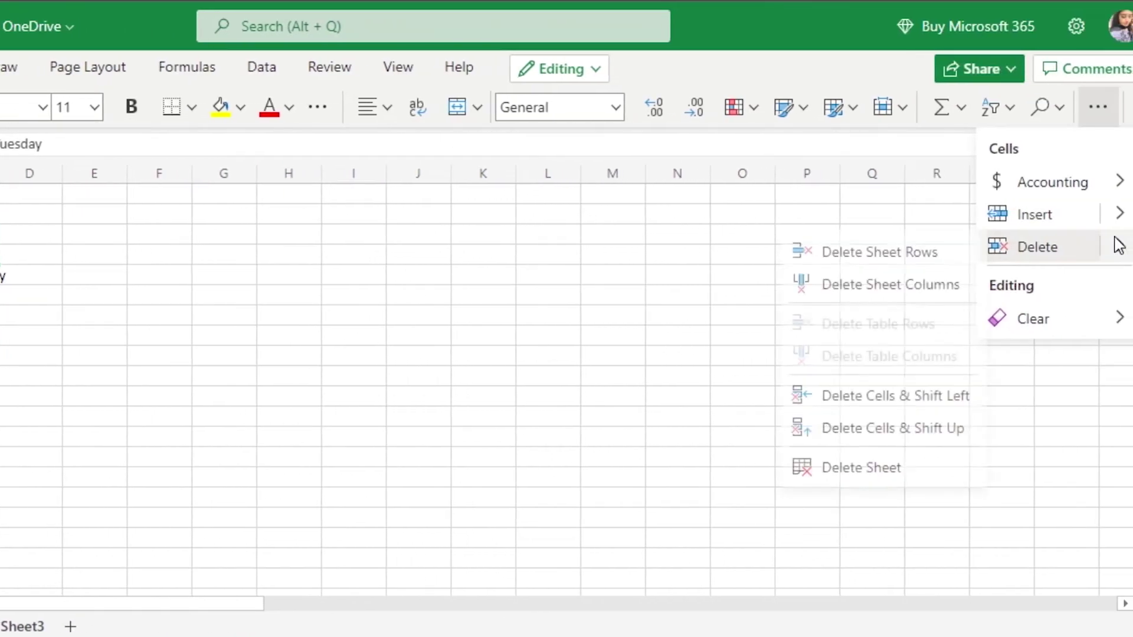
left_click(845, 467)
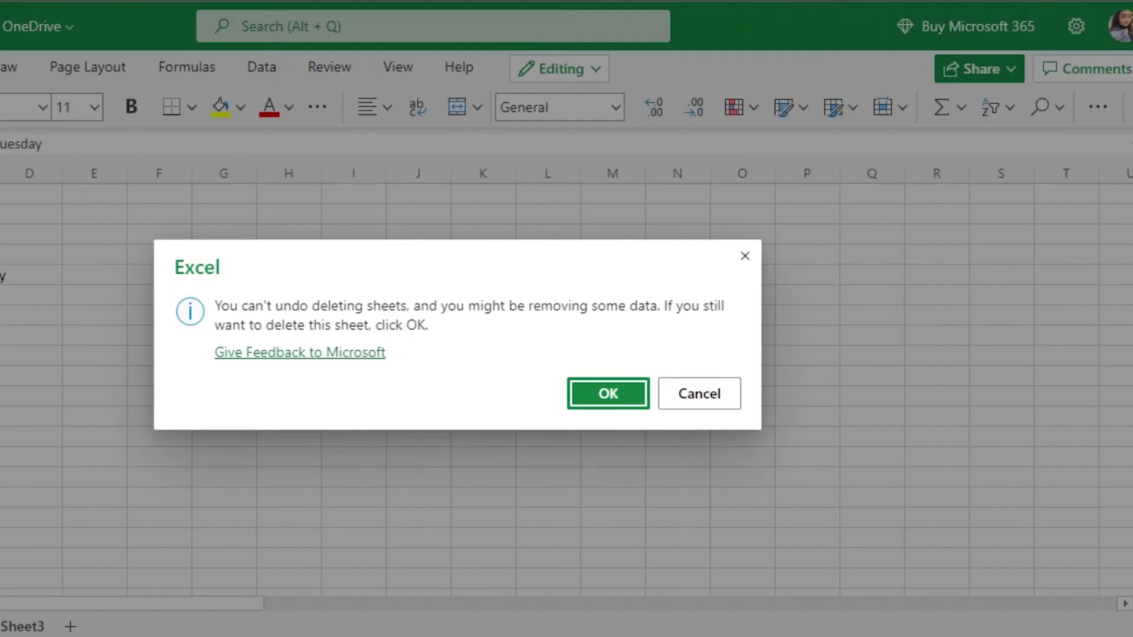
left_click(633, 391)
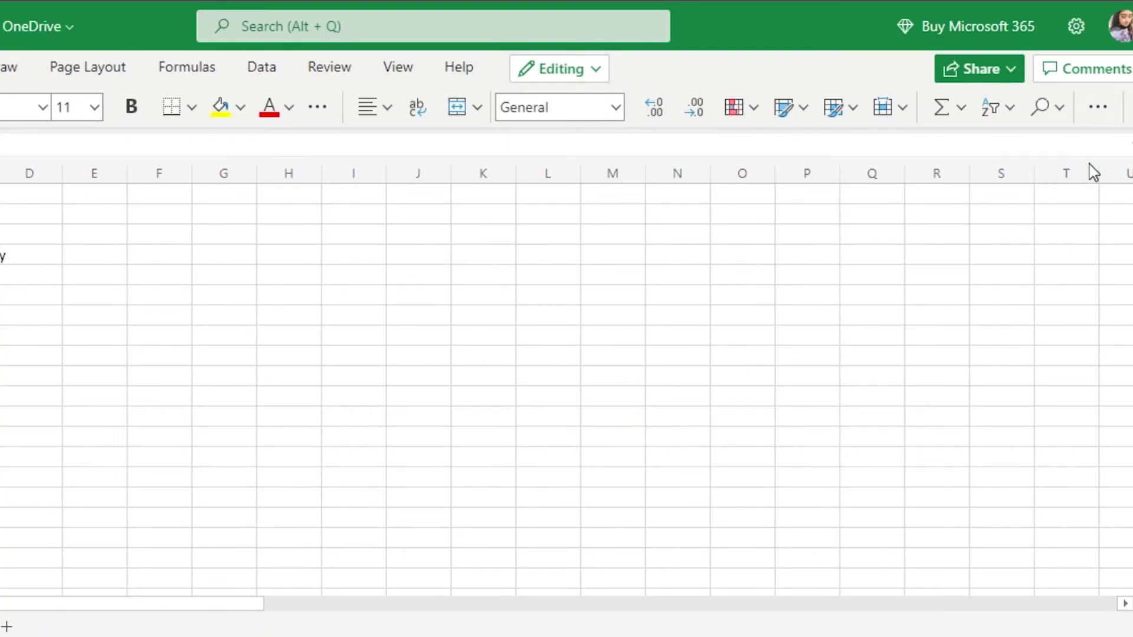
- Delete Sheet2 and confirm, leaving only Sheet1
left_click(1113, 107)
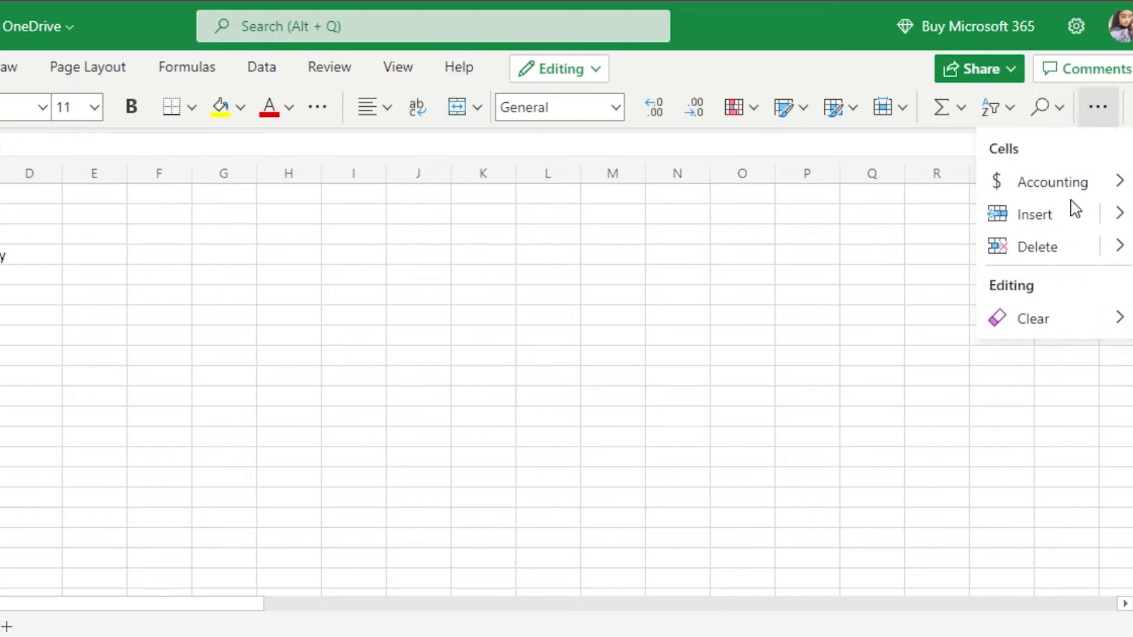
left_click(1051, 246)
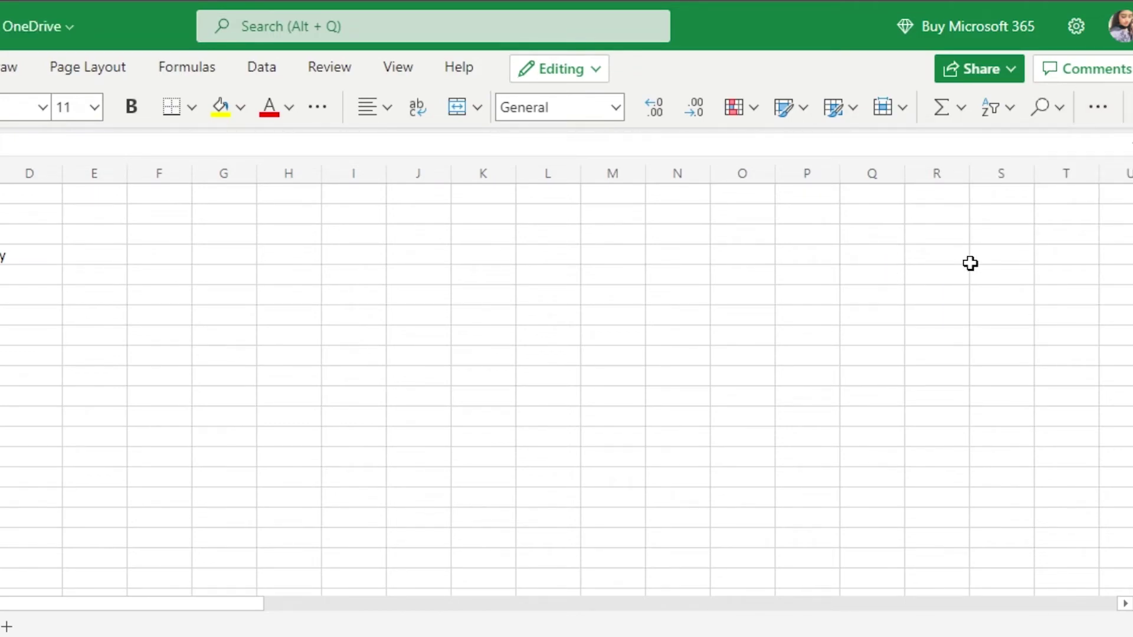
left_click(1098, 107)
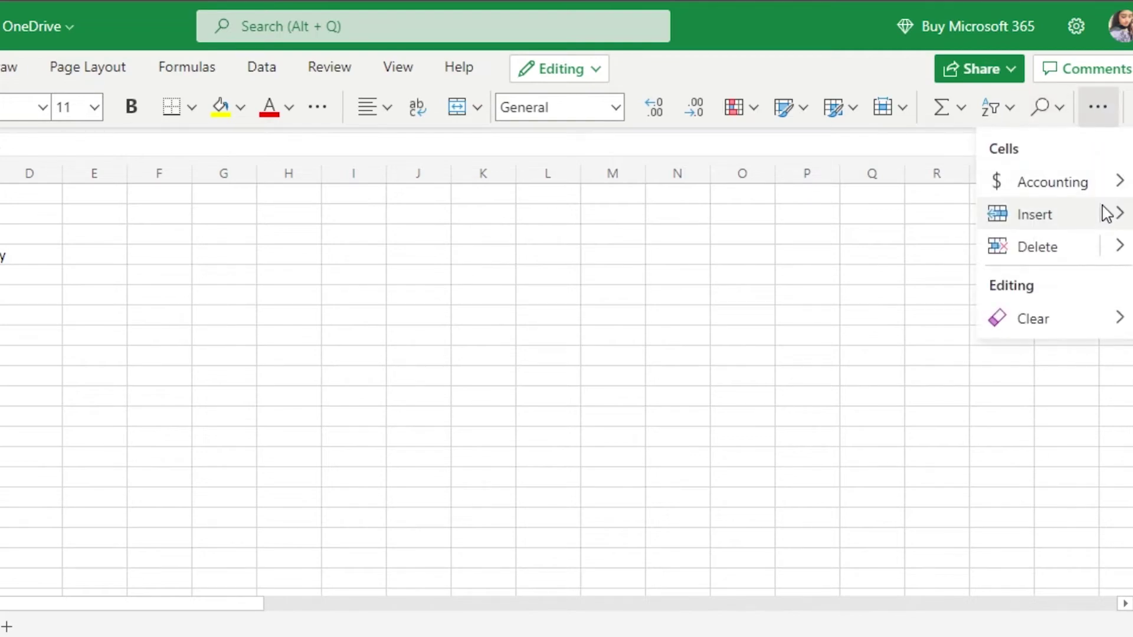
mouse_move(1121, 250)
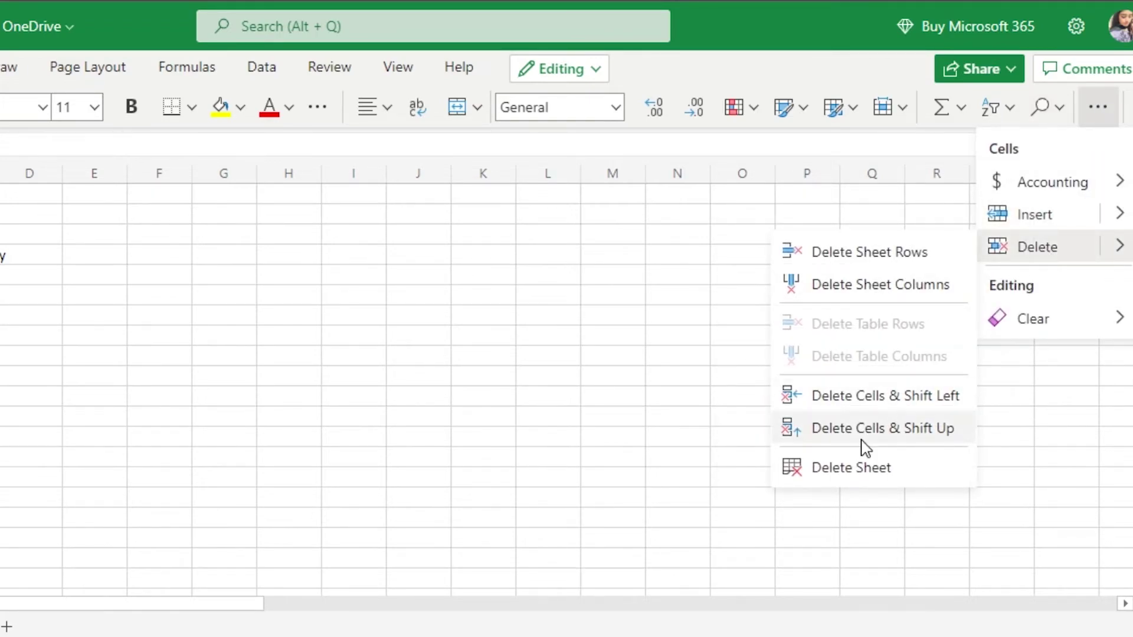
left_click(865, 469)
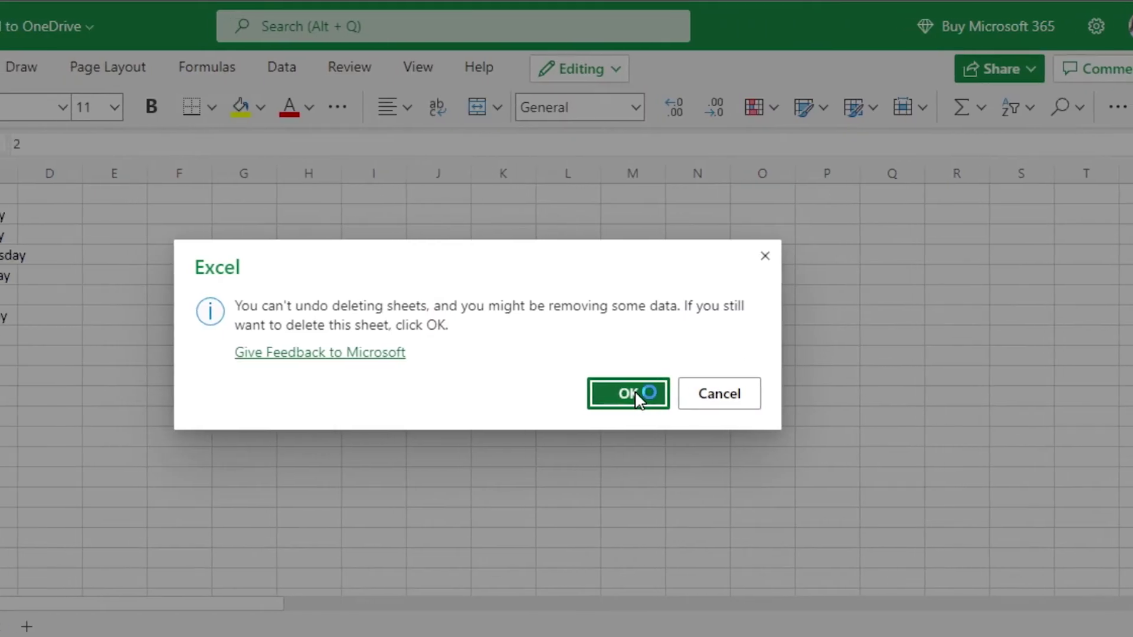
left_click(592, 390)
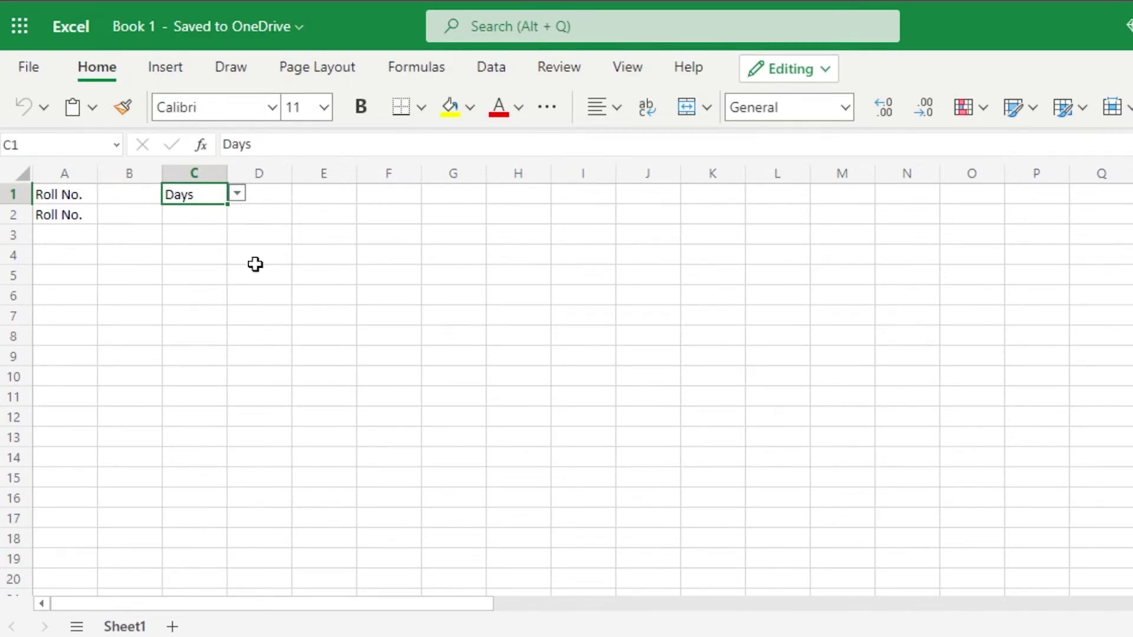
left_click(236, 195)
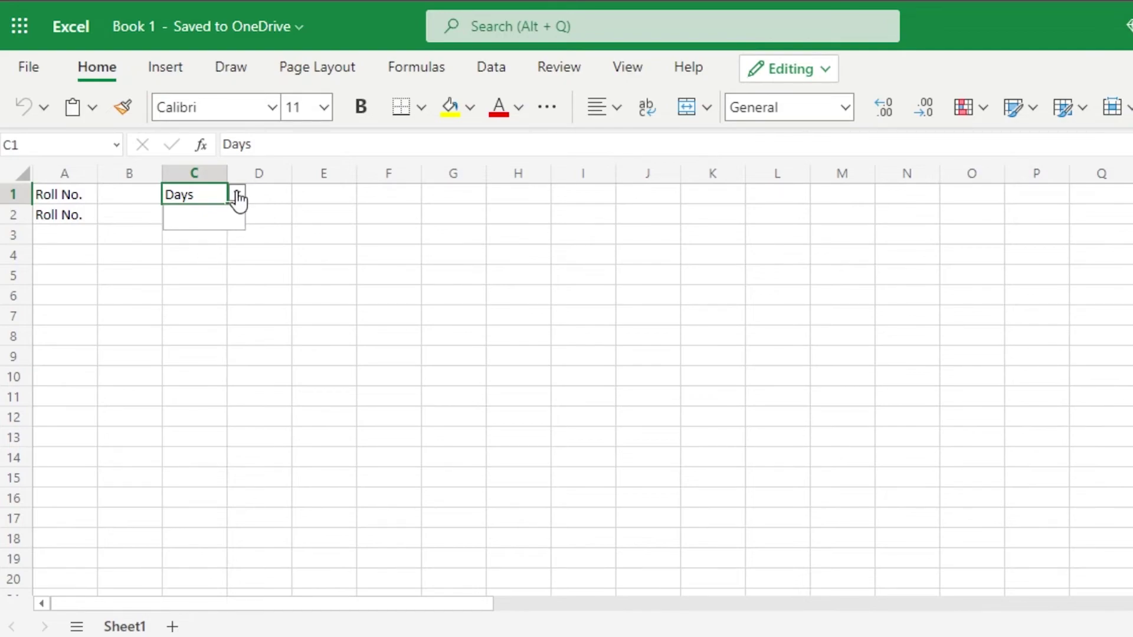
left_click(236, 195)
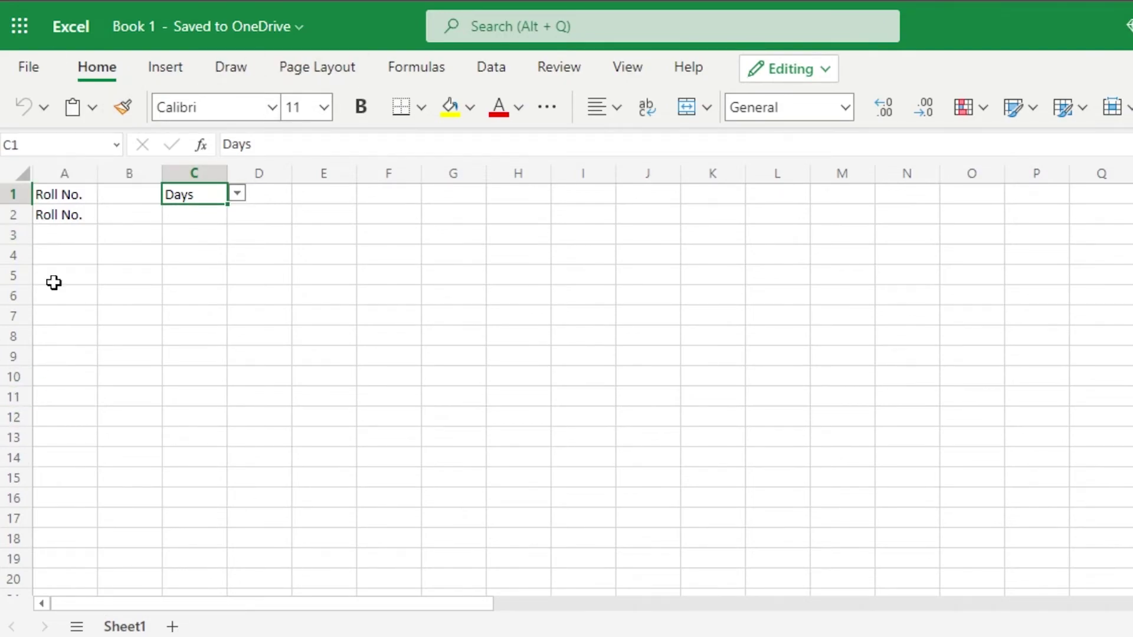